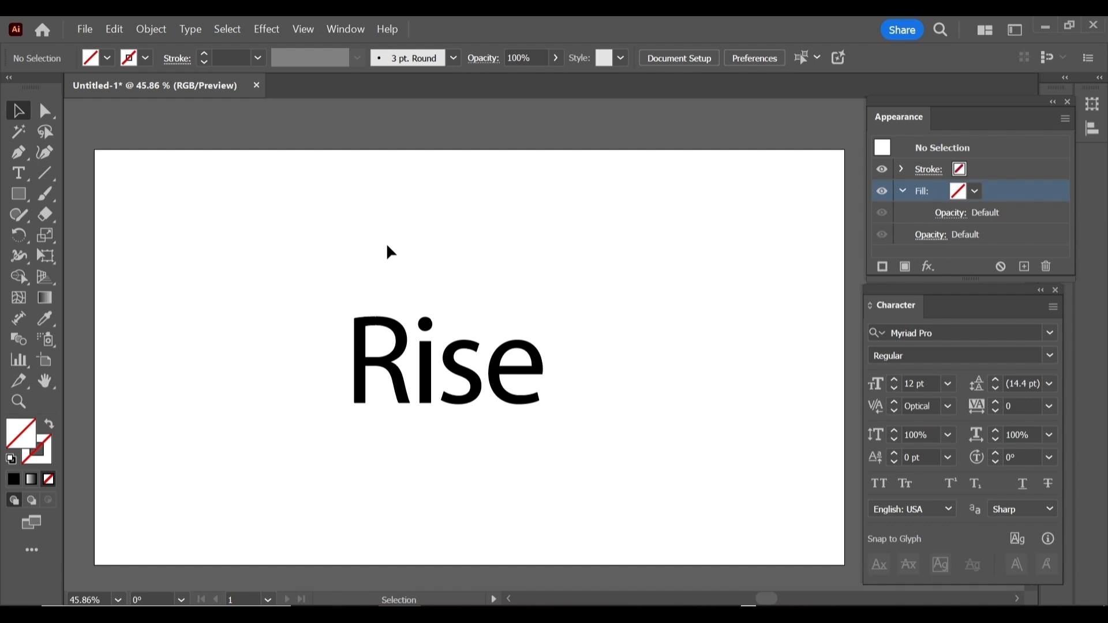
- Set the font of the "Rise" text to Magari Variable Bold
left_click(418, 350)
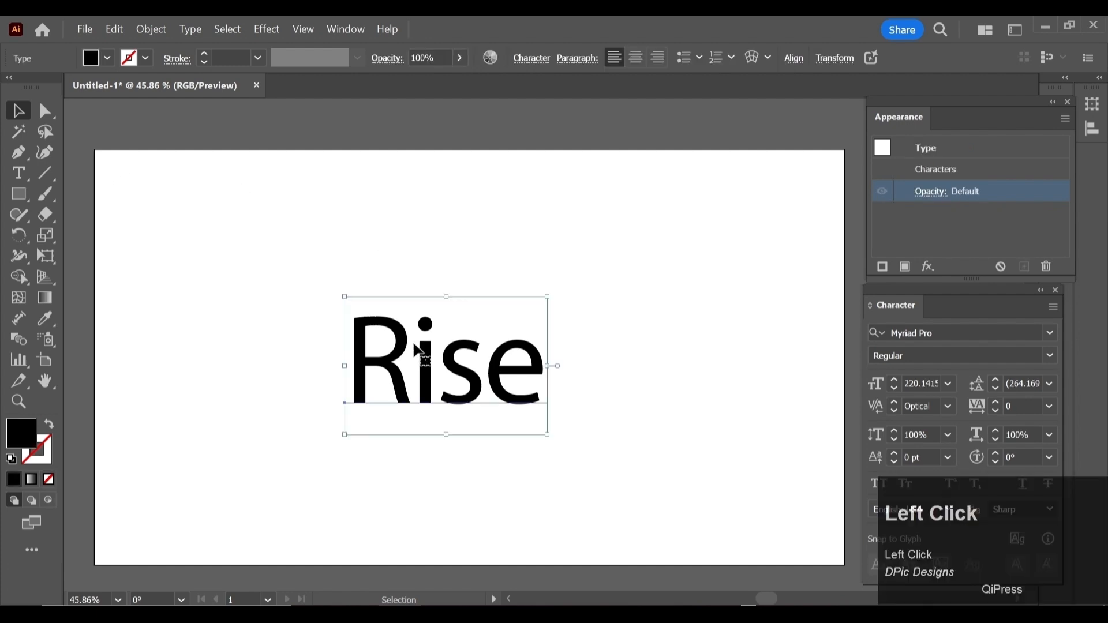
left_click_drag(898, 303, 823, 178)
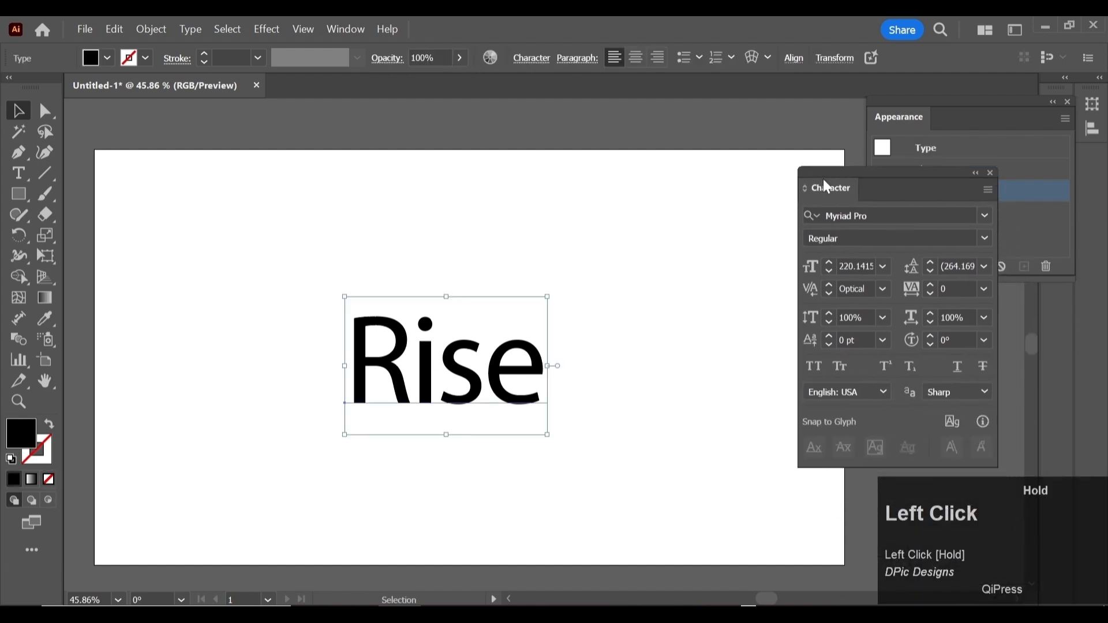
left_click(877, 213)
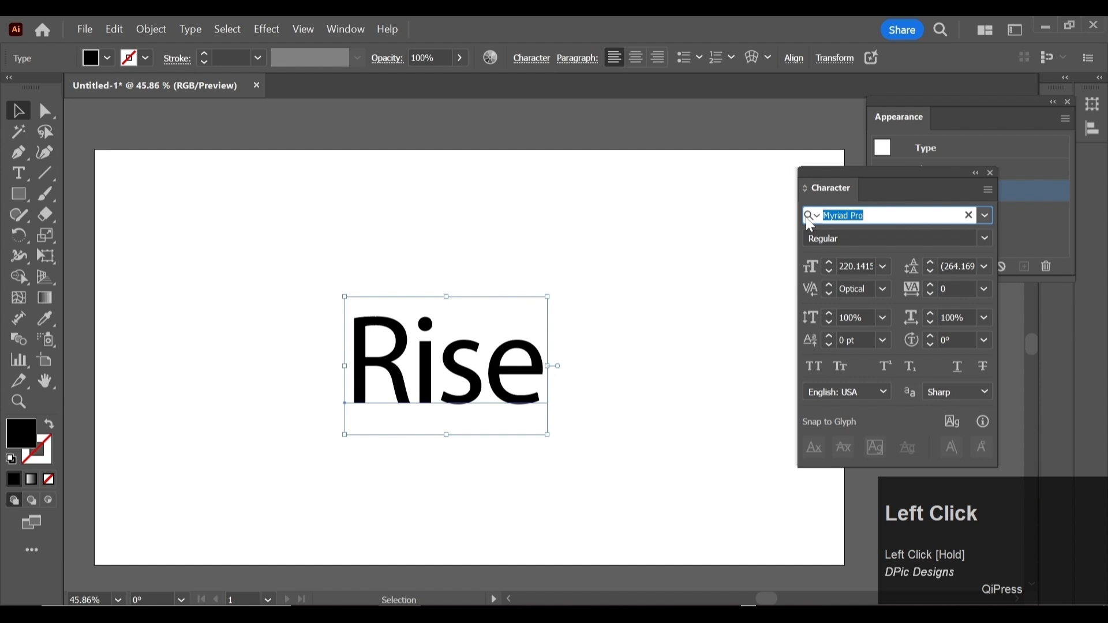
type("ma")
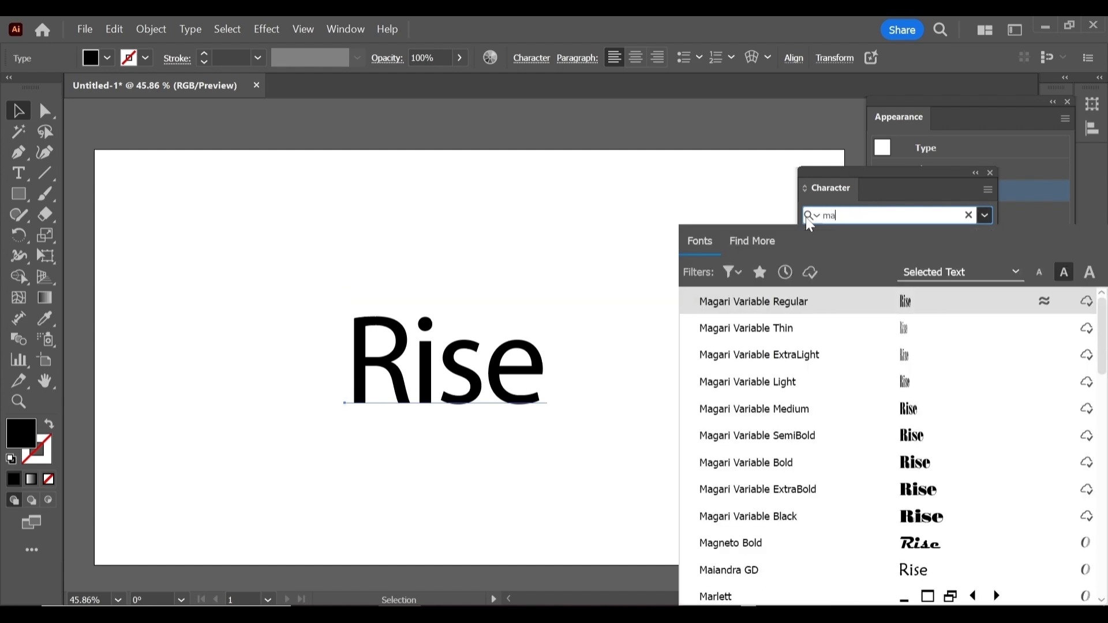
type("gst")
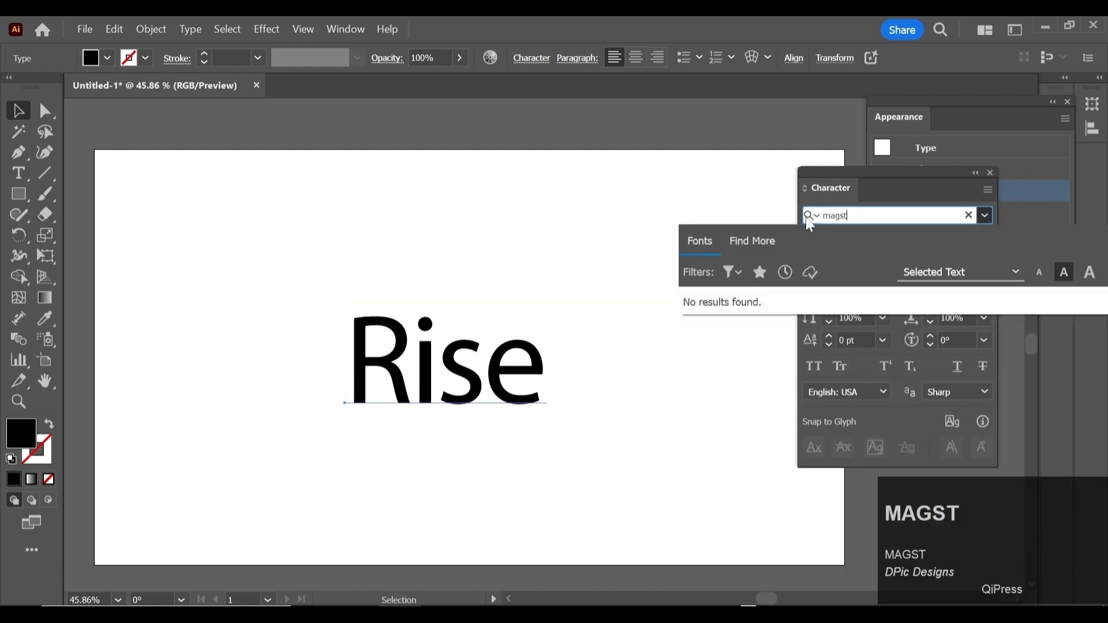
key("BackSpace")
key("BackSpace")
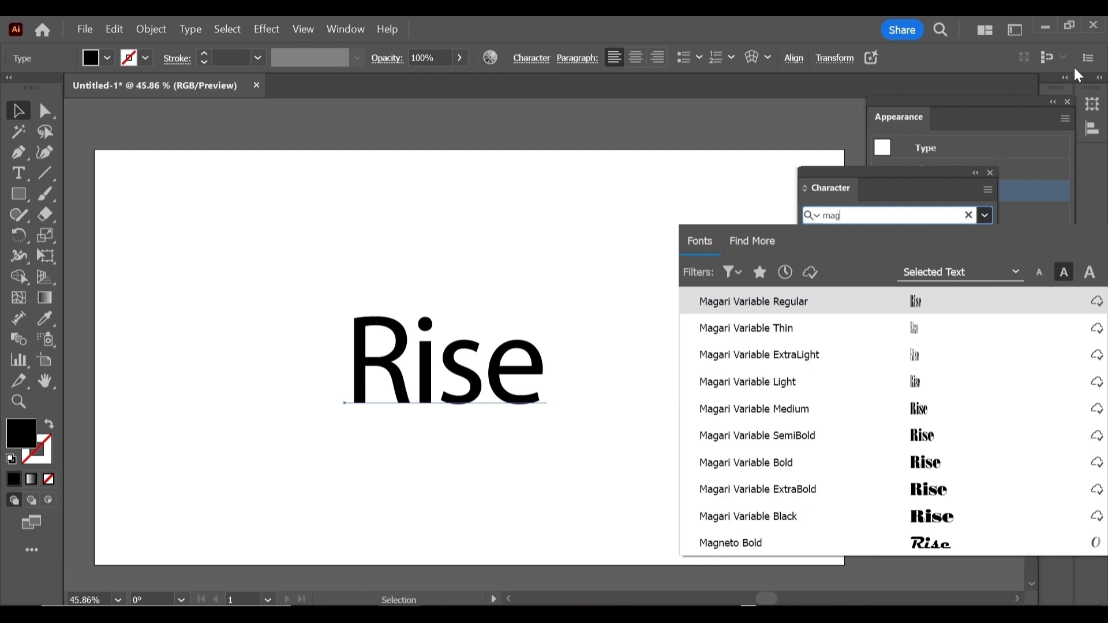
left_click(775, 476)
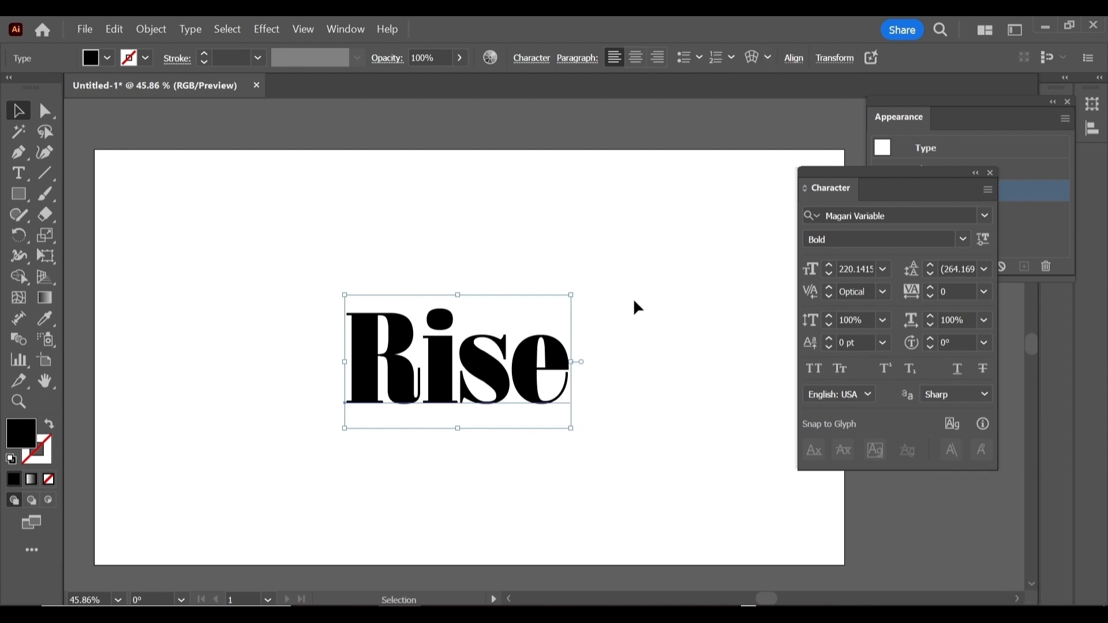
- Enlarge the "Rise" text to about 235 pt and centre it horizontally and vertically on the artboard
left_click_drag(575, 364, 587, 363)
left_click(793, 59)
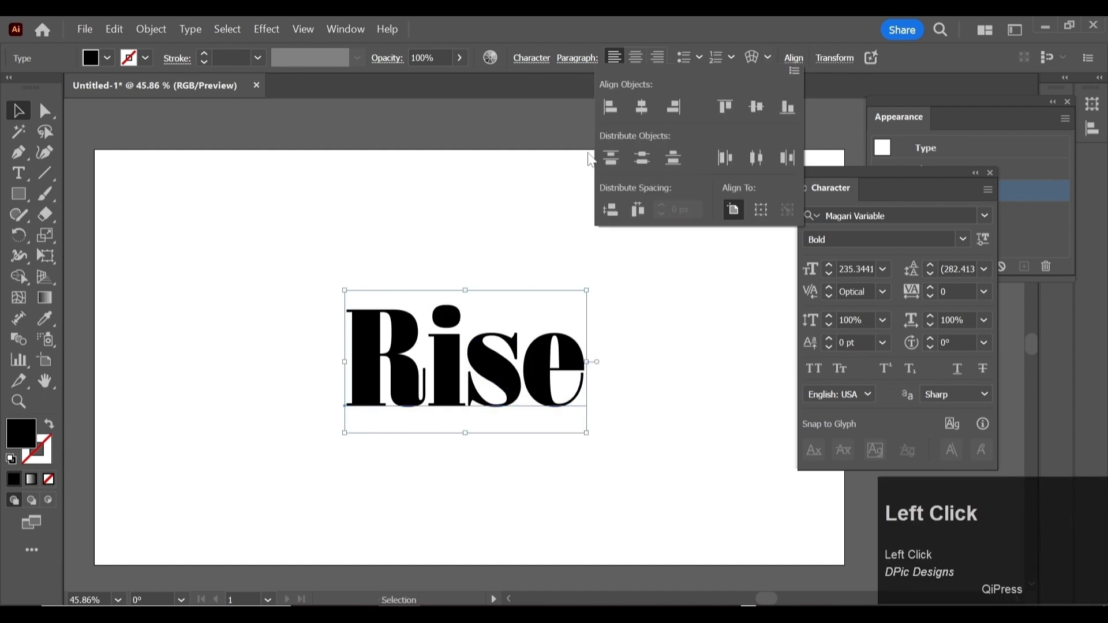
left_click(637, 115)
left_click(756, 110)
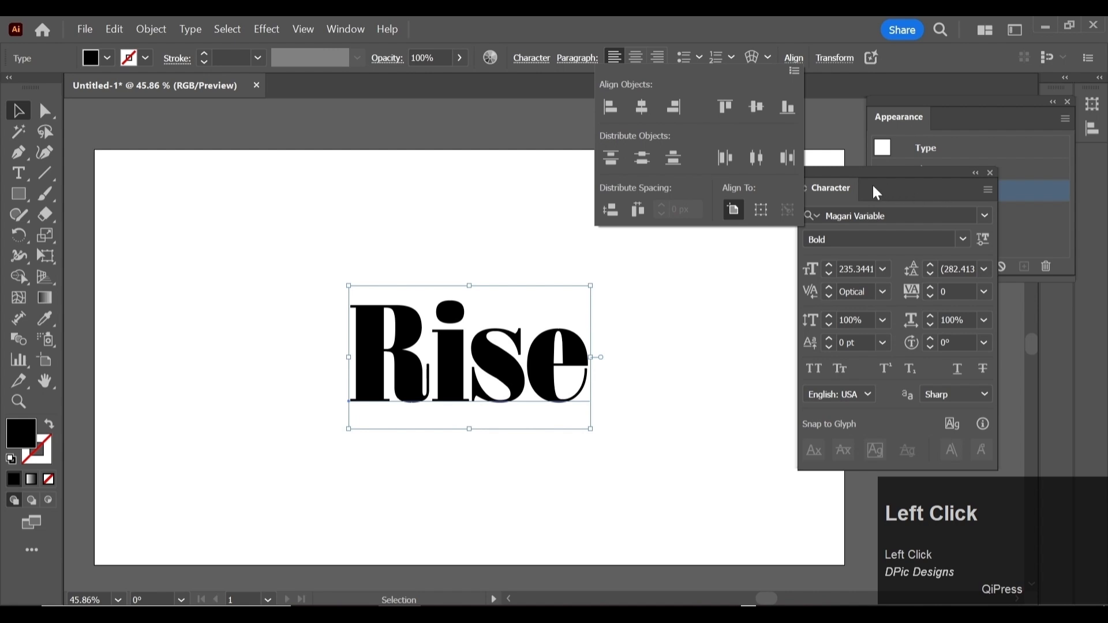
left_click_drag(887, 194, 943, 322)
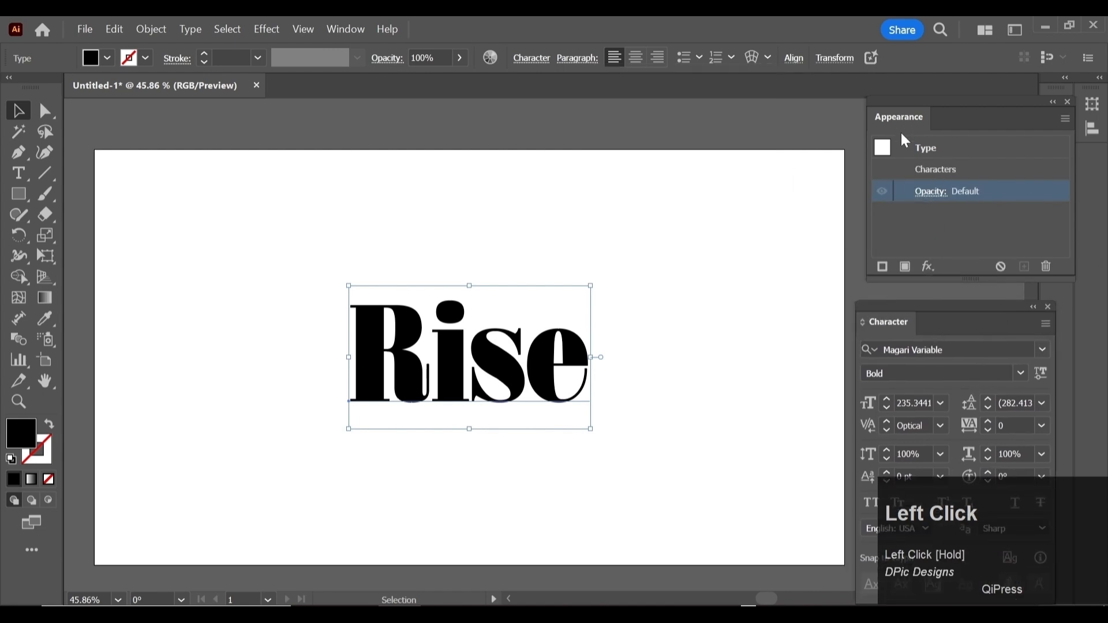
- Add a new fill to the "Rise" text and colour it pure black
left_click(905, 266)
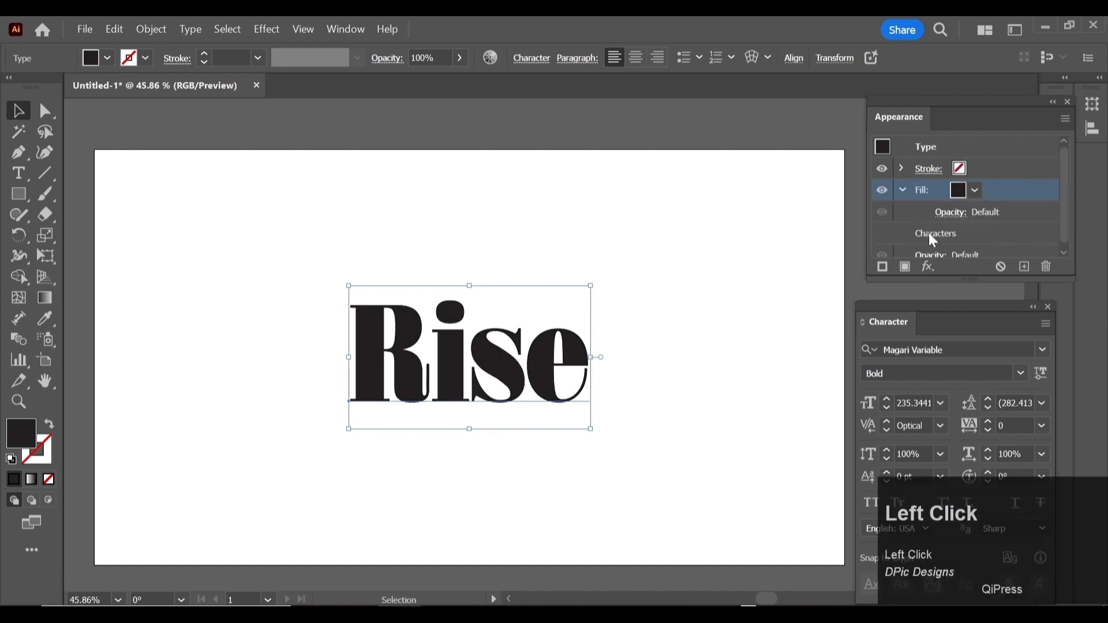
left_click(974, 194)
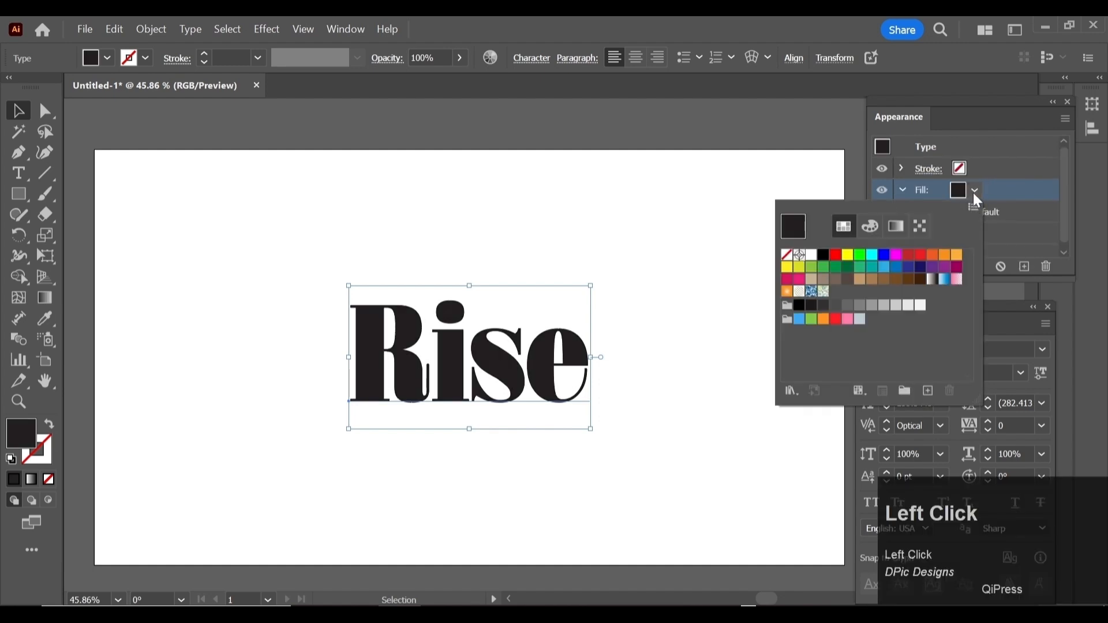
left_click(824, 260)
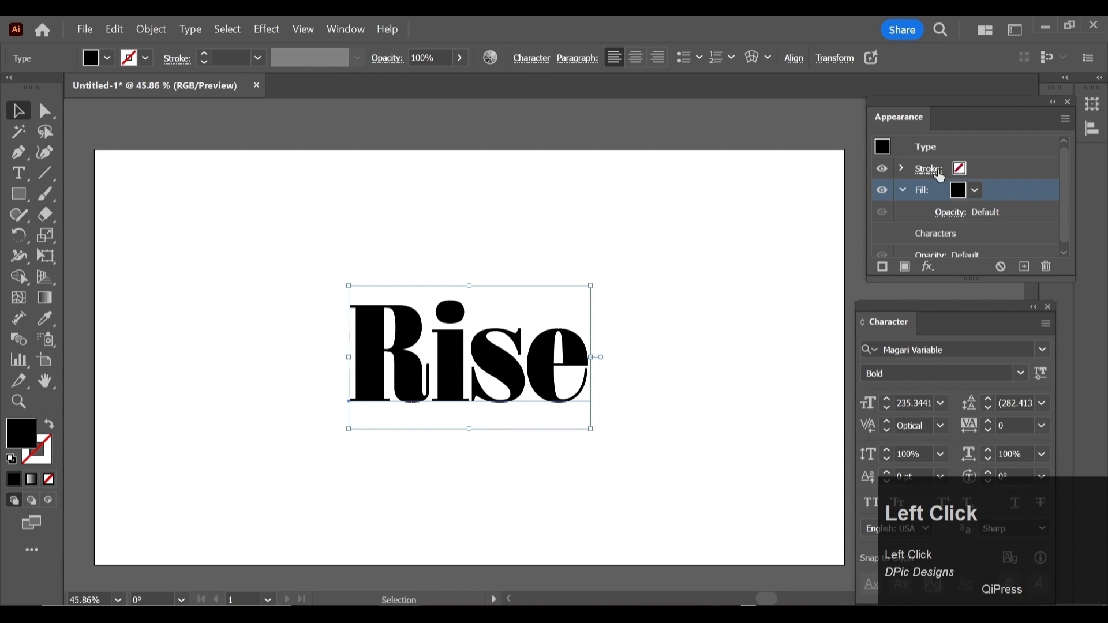
- Give the "Rise" text a white stroke with a weight of 25 pt
left_click(957, 169)
left_click(813, 241)
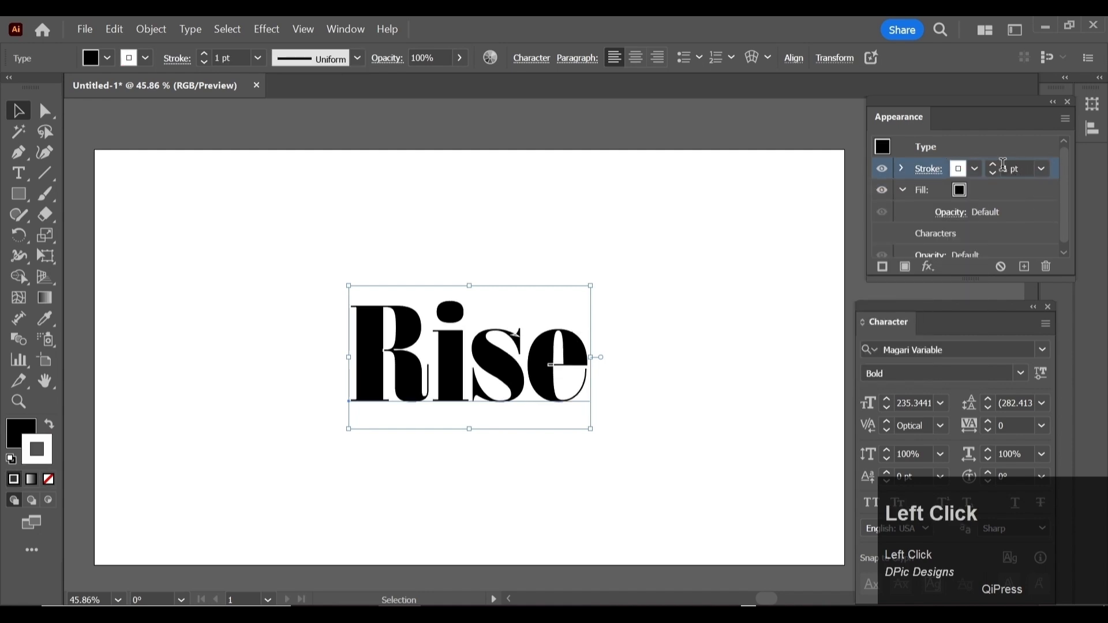
left_click_drag(1006, 169, 1004, 176)
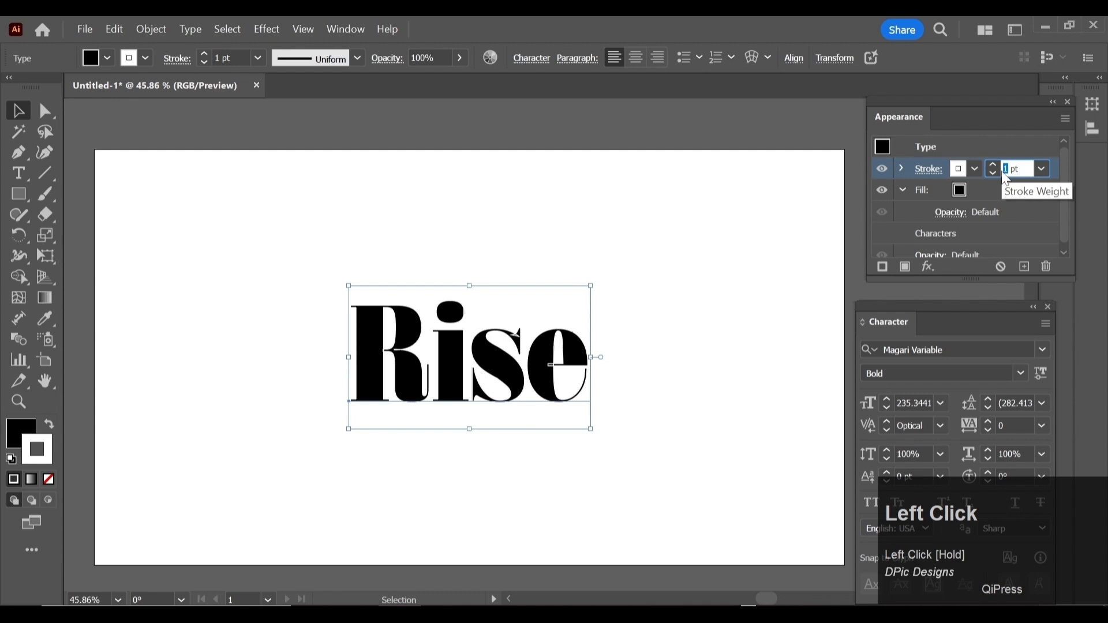
type("25")
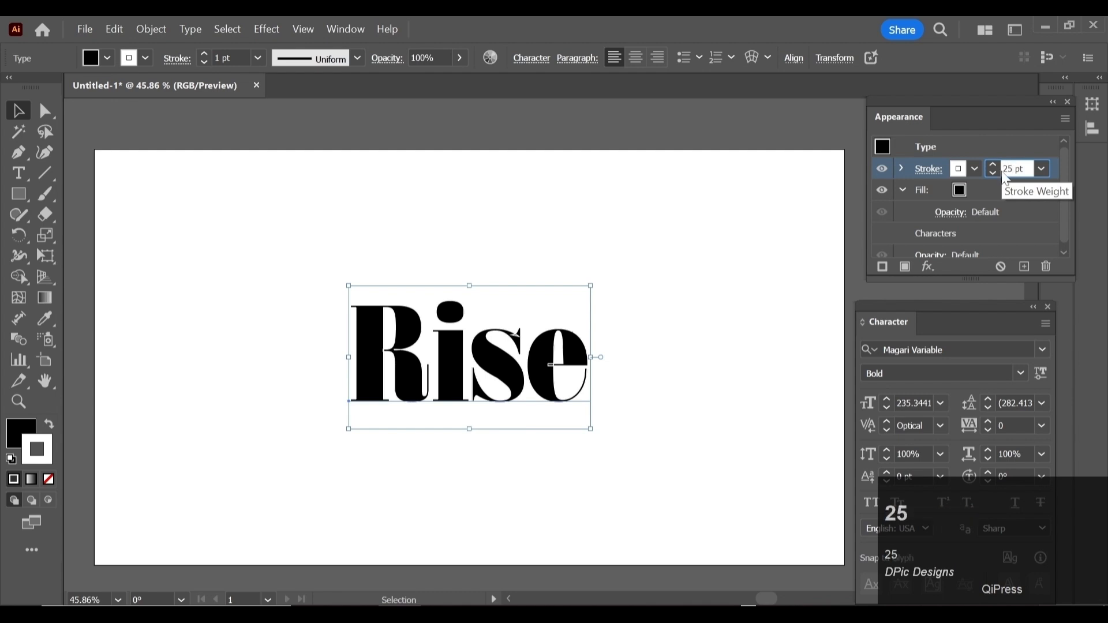
key("Return")
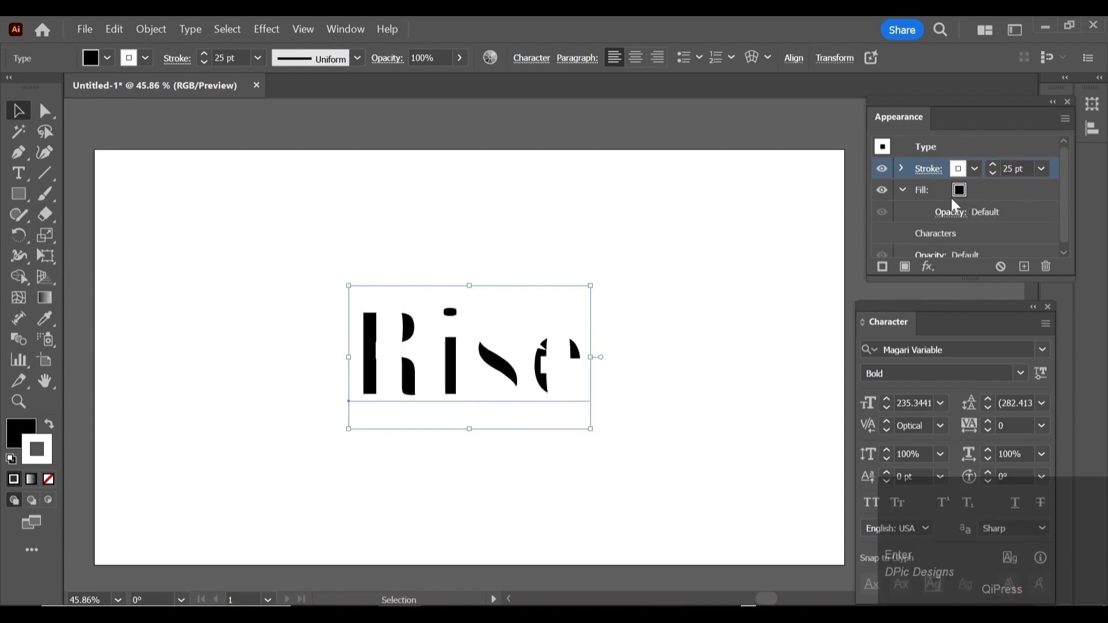
- Move the white stroke beneath the fill and set its corners to round join
left_click(903, 189)
left_click_drag(1006, 175, 1016, 208)
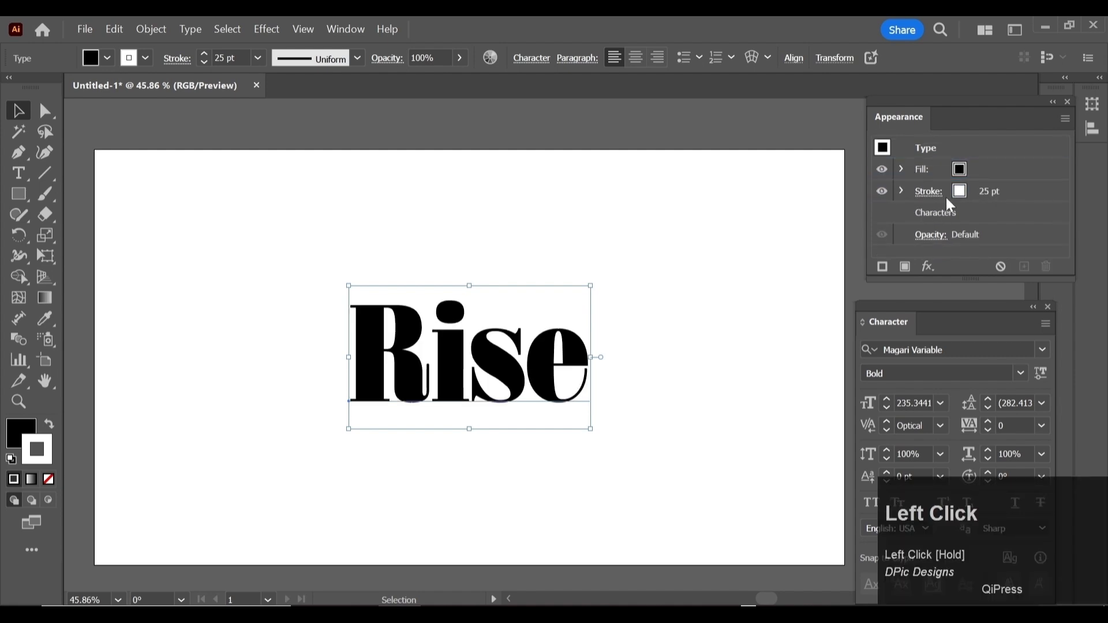
left_click(973, 192)
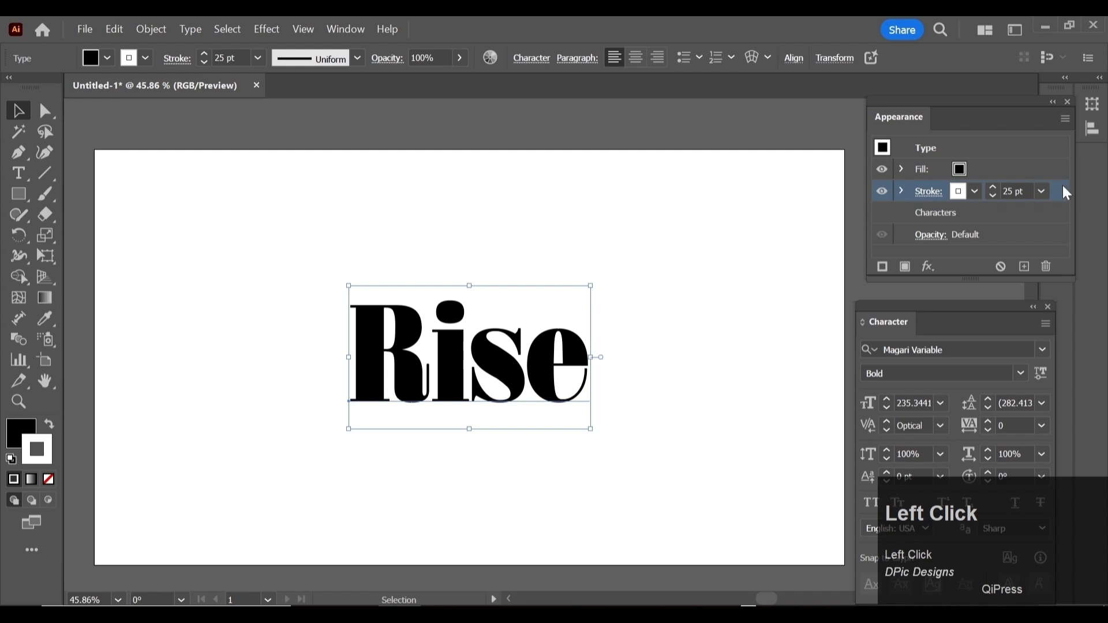
left_click(931, 193)
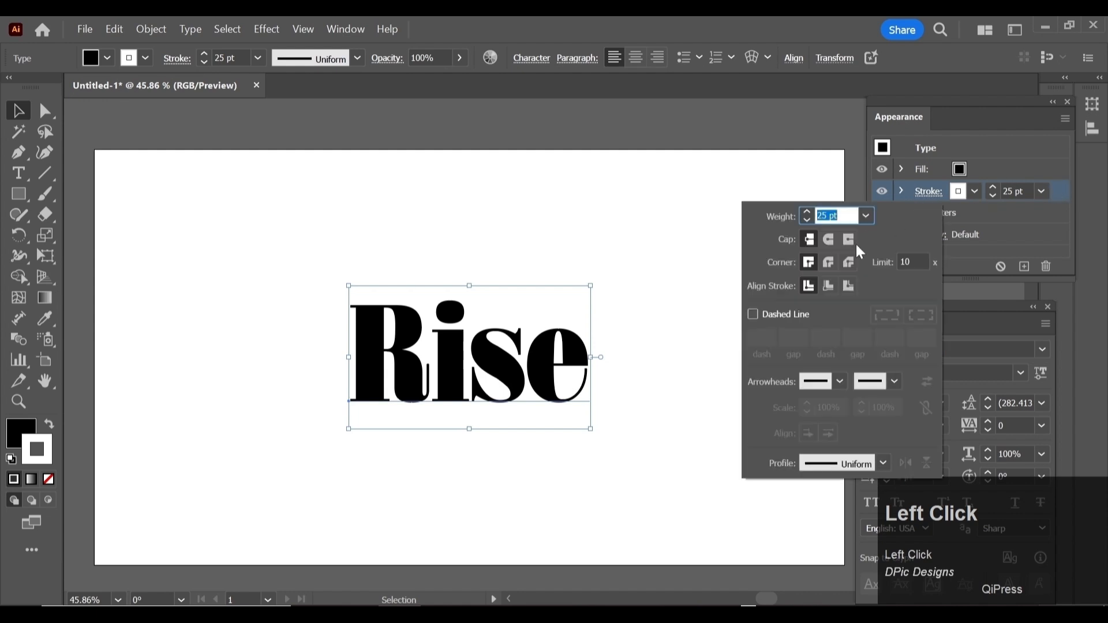
left_click(829, 262)
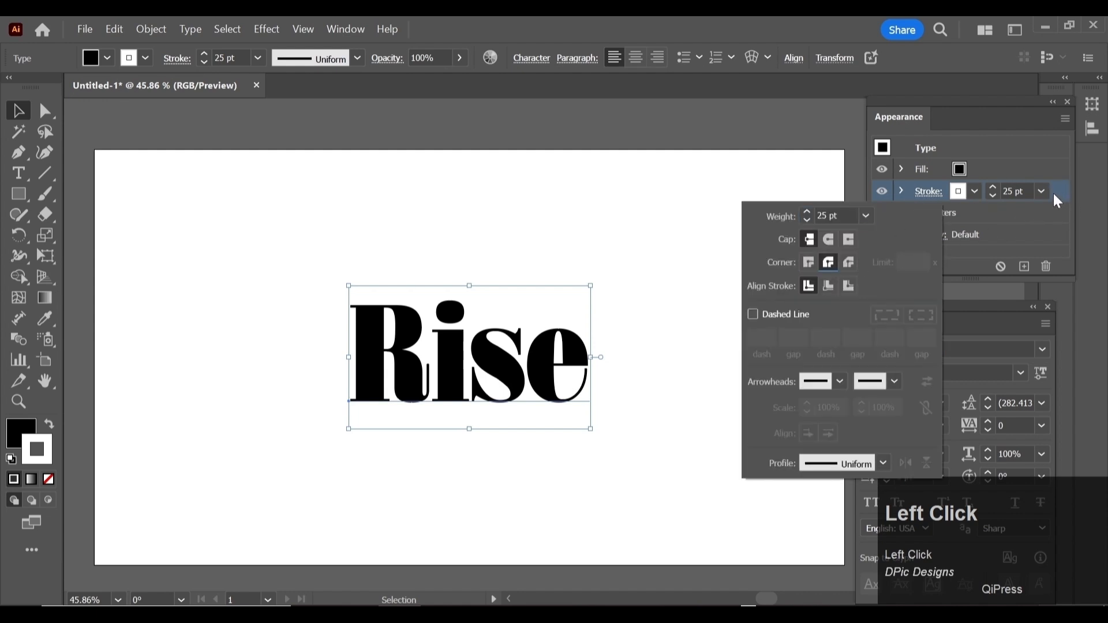
- Duplicate the white stroke and make the lower copy black with a weight of 50 pt
left_click_drag(1057, 190, 1026, 265)
left_click(980, 210)
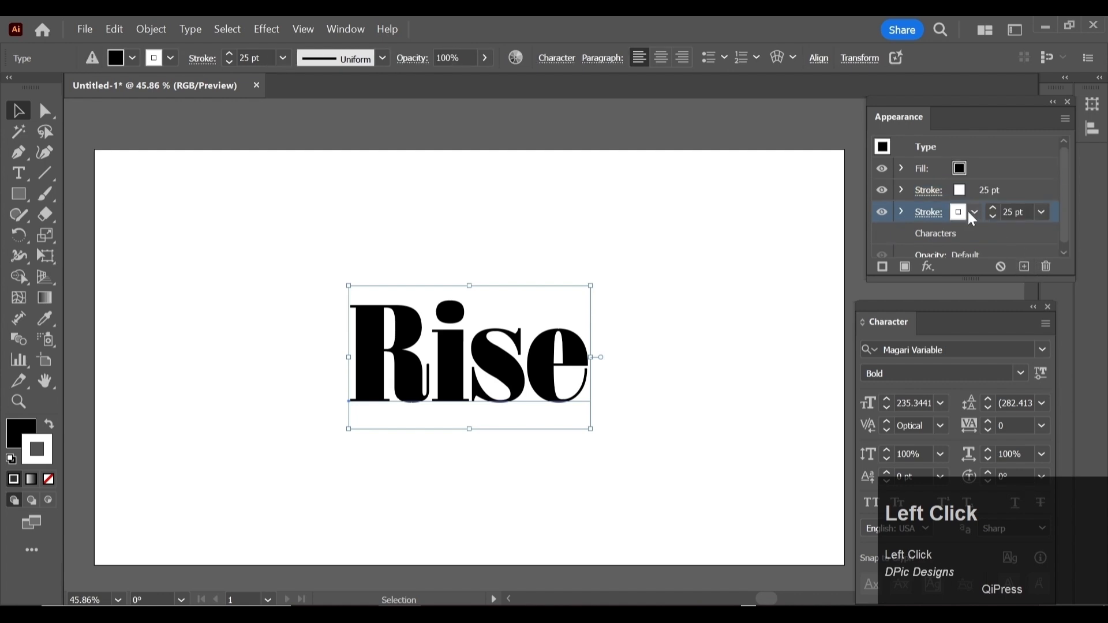
left_click(973, 211)
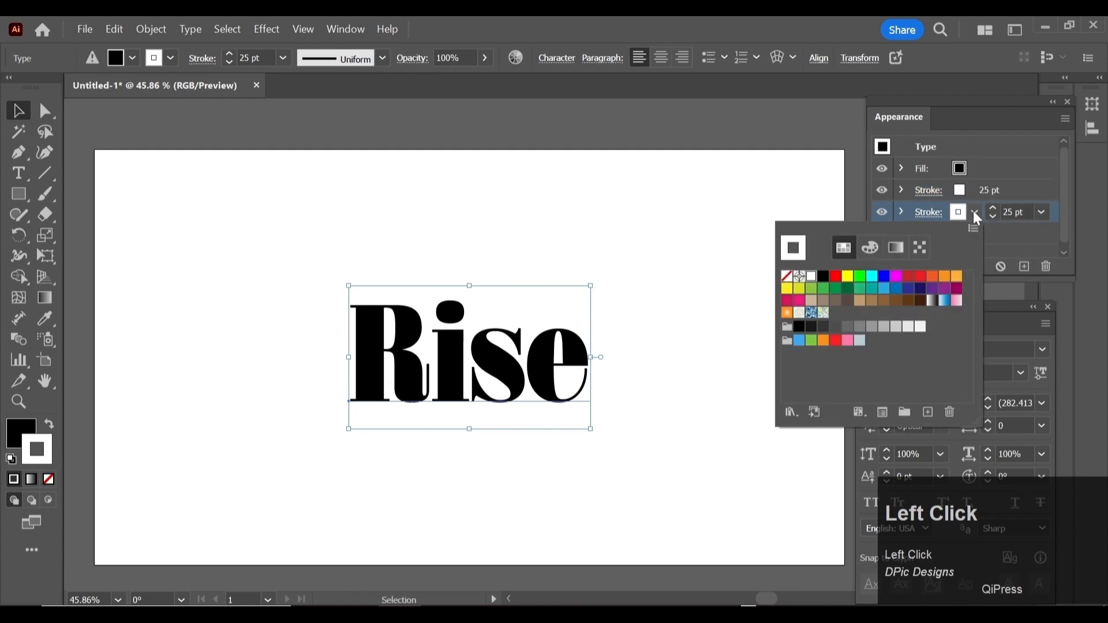
left_click(823, 277)
left_click(1014, 212)
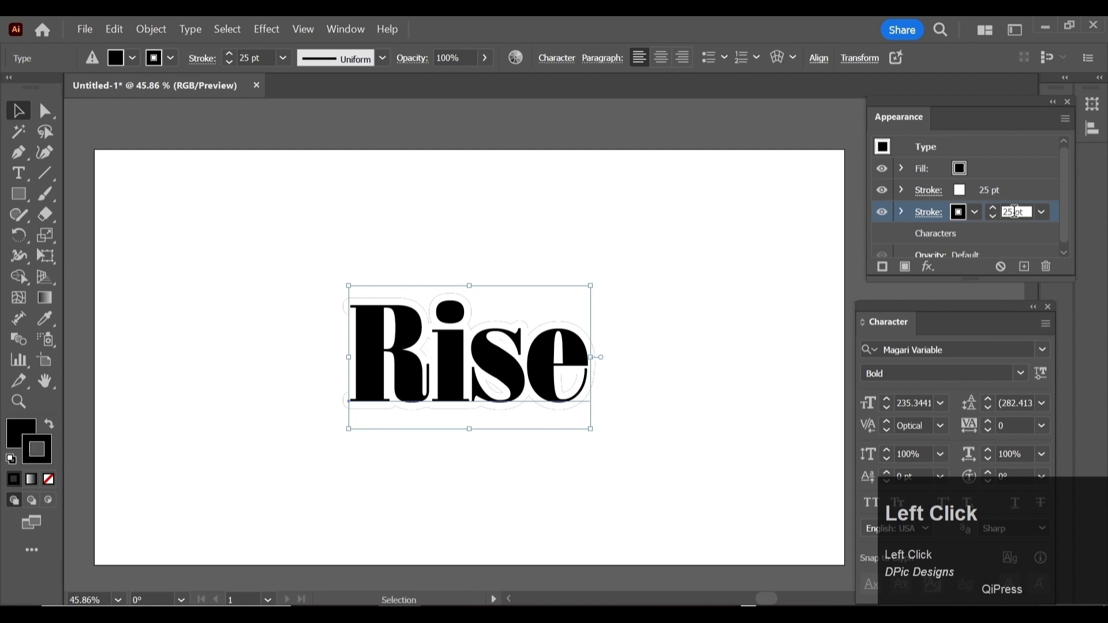
type("5")
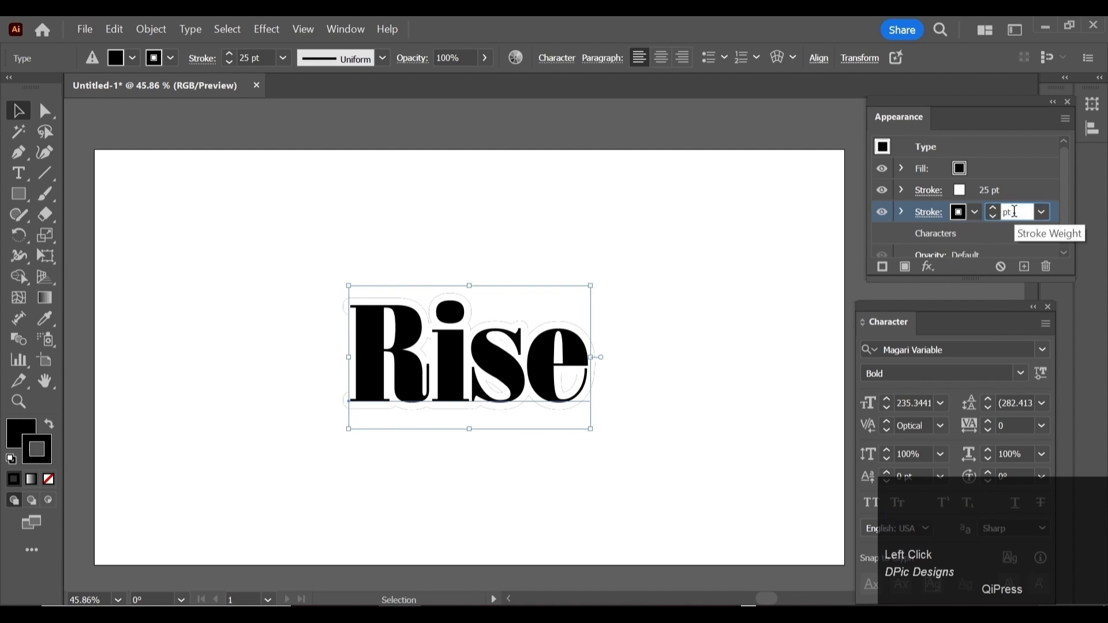
left_click(1015, 237)
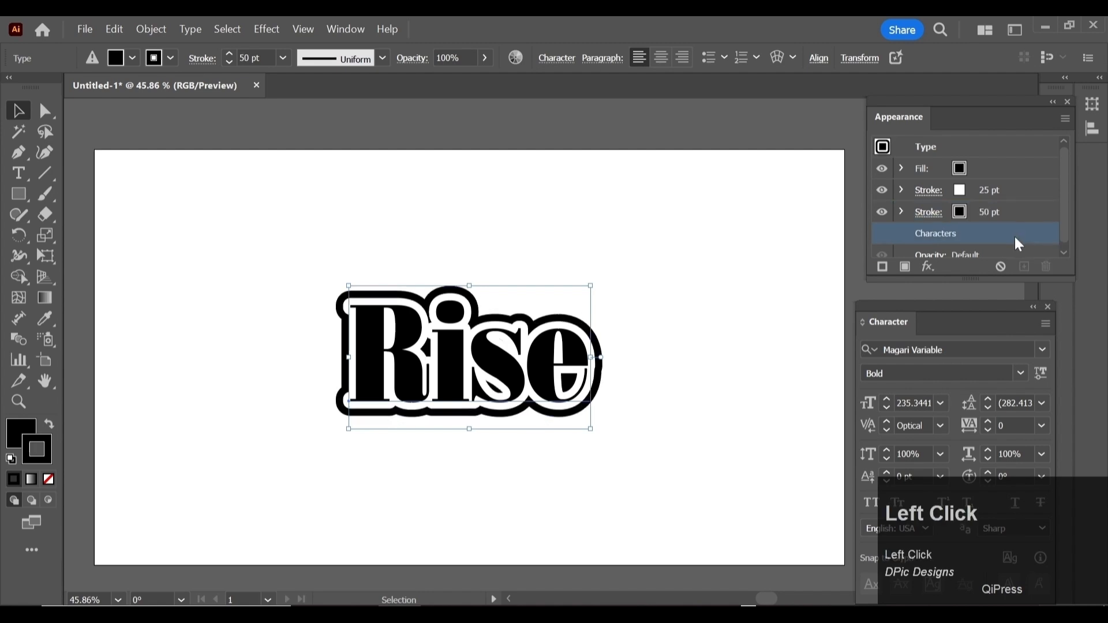
- Duplicate the 25 pt white stroke and the 50 pt black stroke together
left_click(1005, 212)
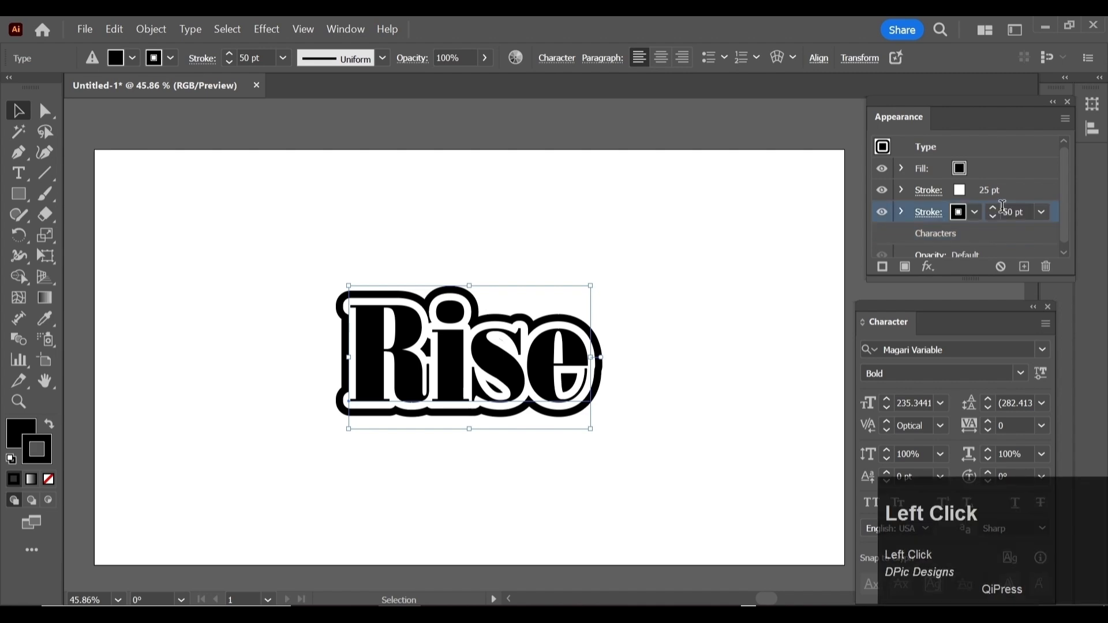
left_click(1033, 195)
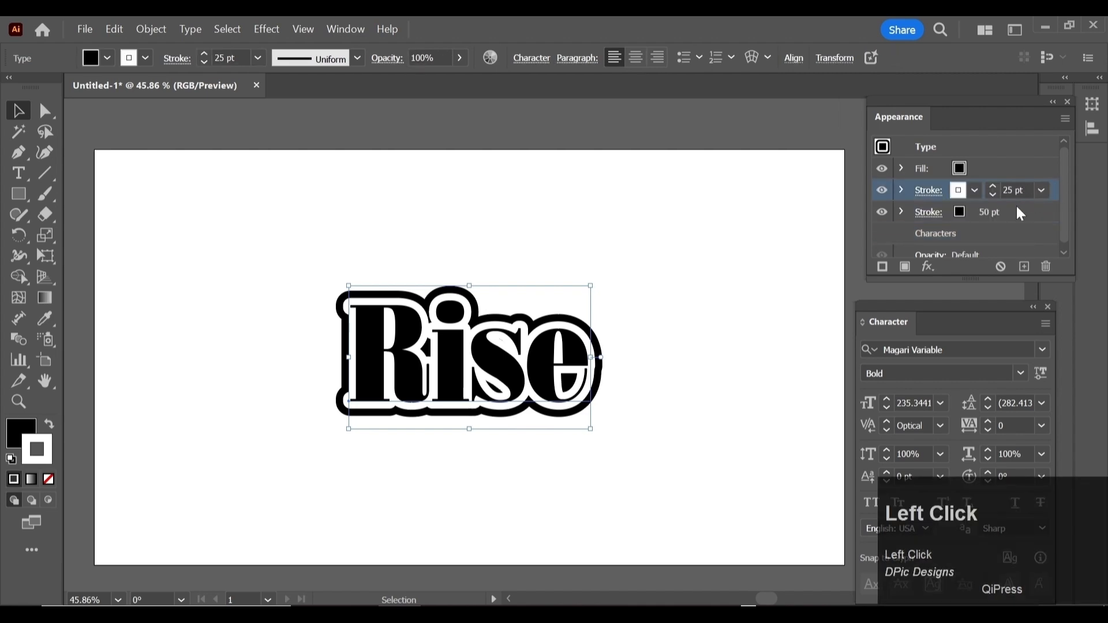
left_click(1016, 206, "shift")
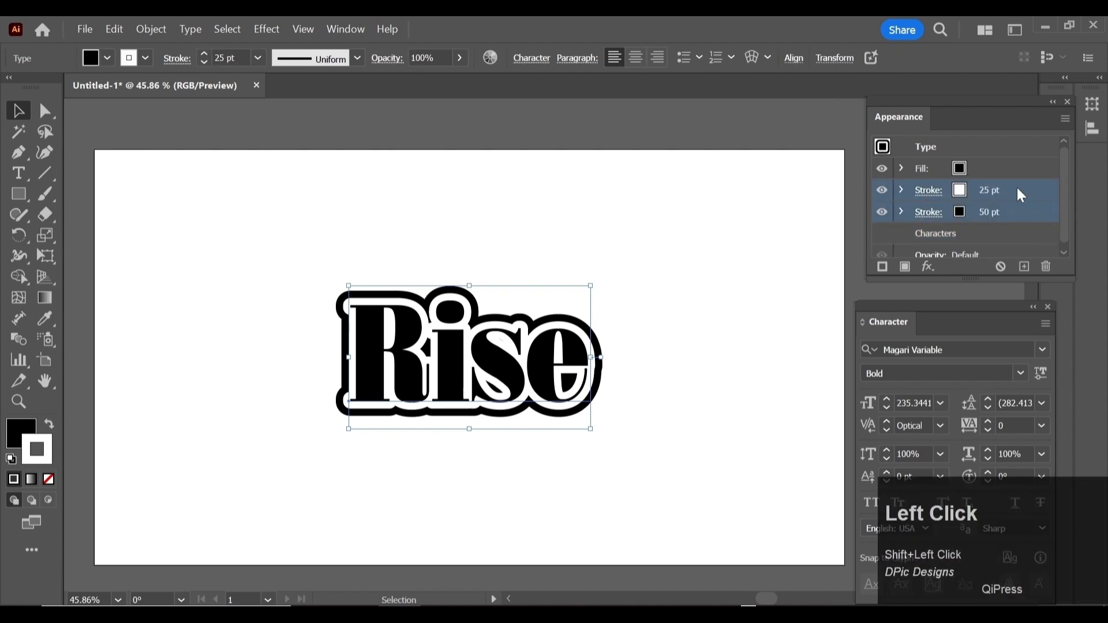
left_click_drag(1016, 188, 1023, 269)
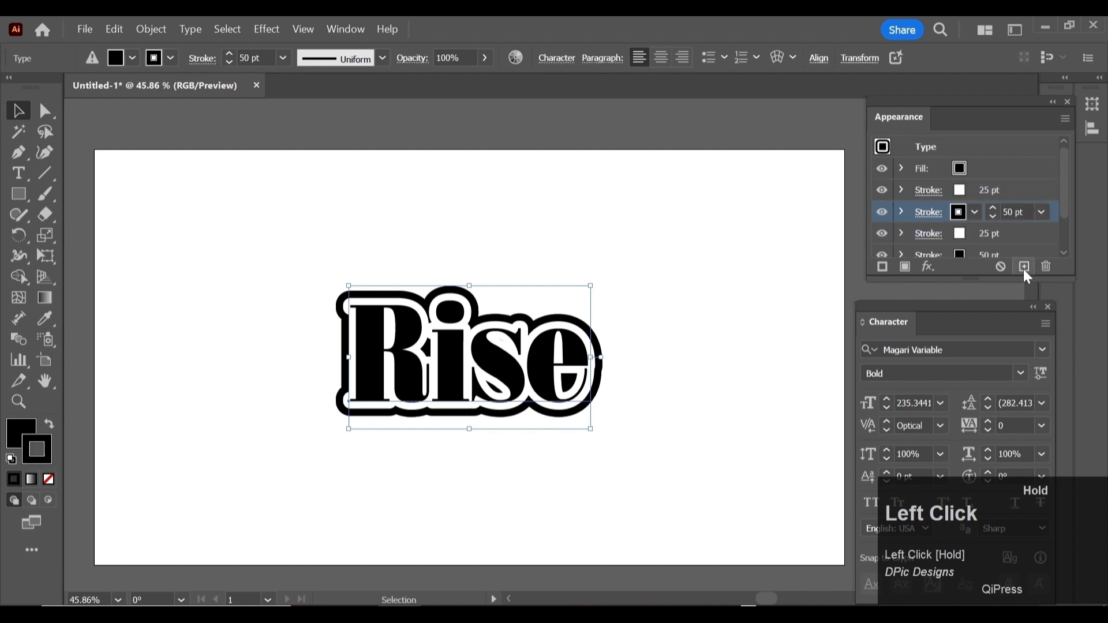
scroll(991, 212, "down", 1)
scroll(1024, 211, "up", 1)
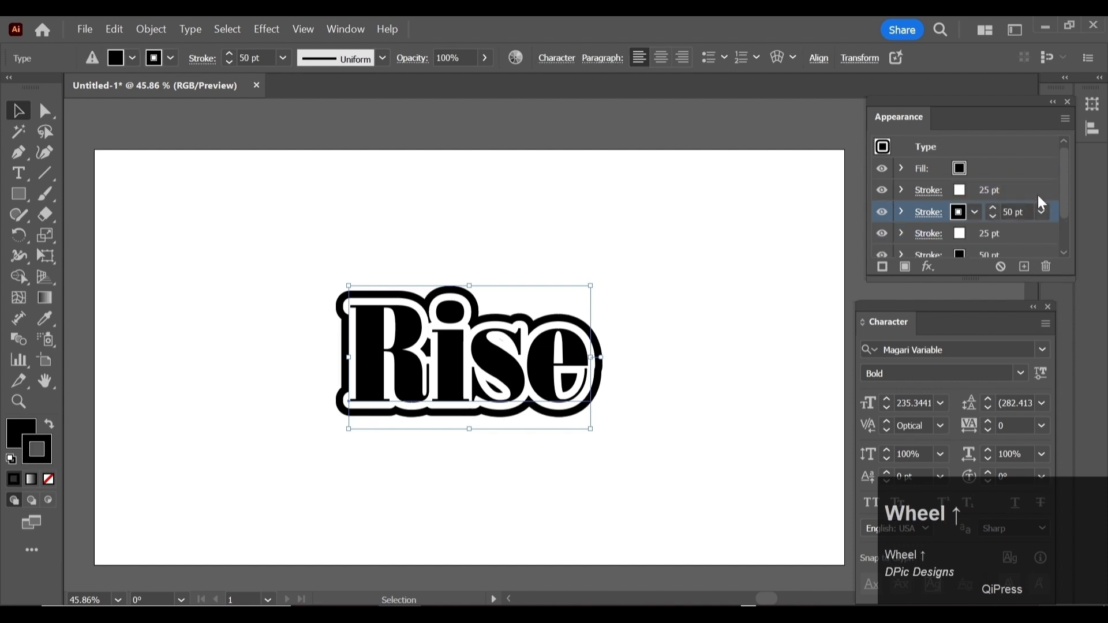
- Set the weight of the lower white stroke copy to 75 pt
left_click(1038, 170)
scroll(1037, 220, "down", 3)
left_click(1004, 187)
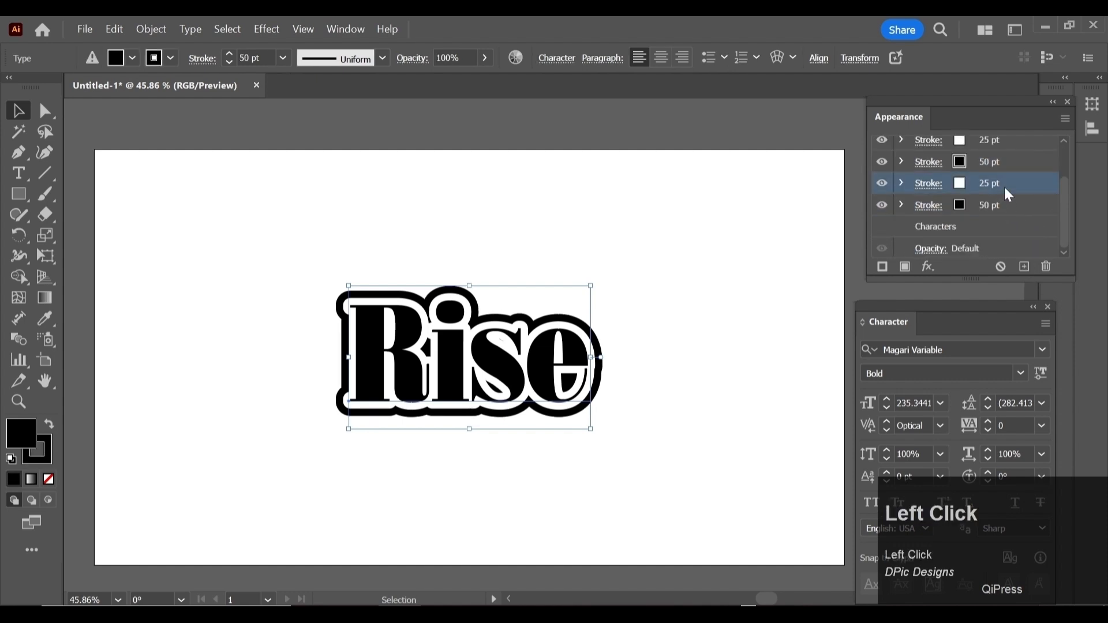
left_click_drag(1010, 184, 1000, 184)
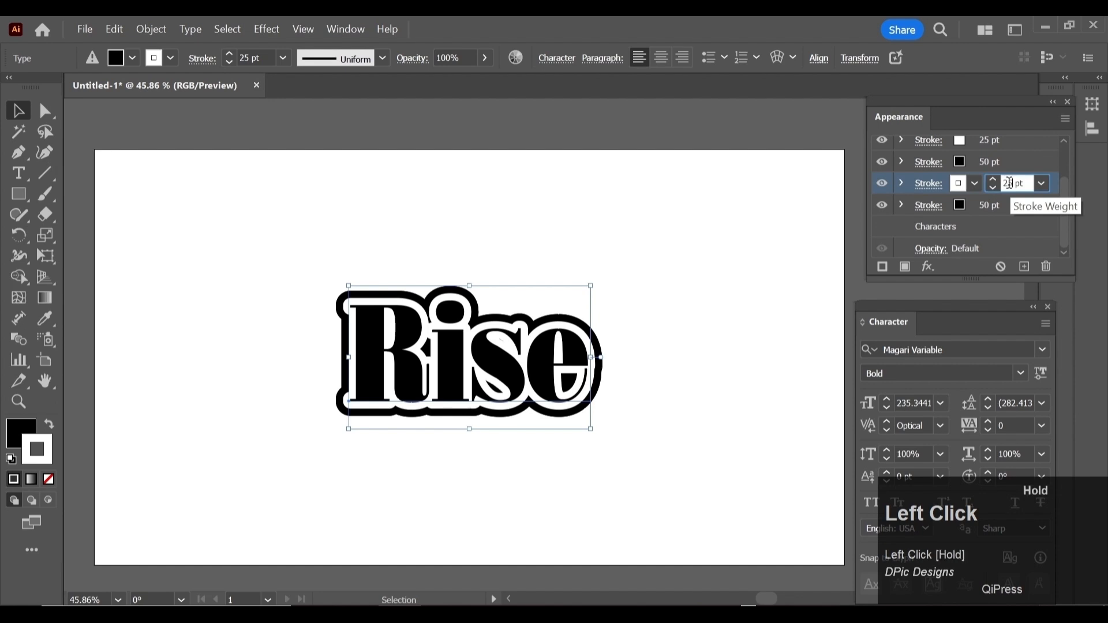
type("75")
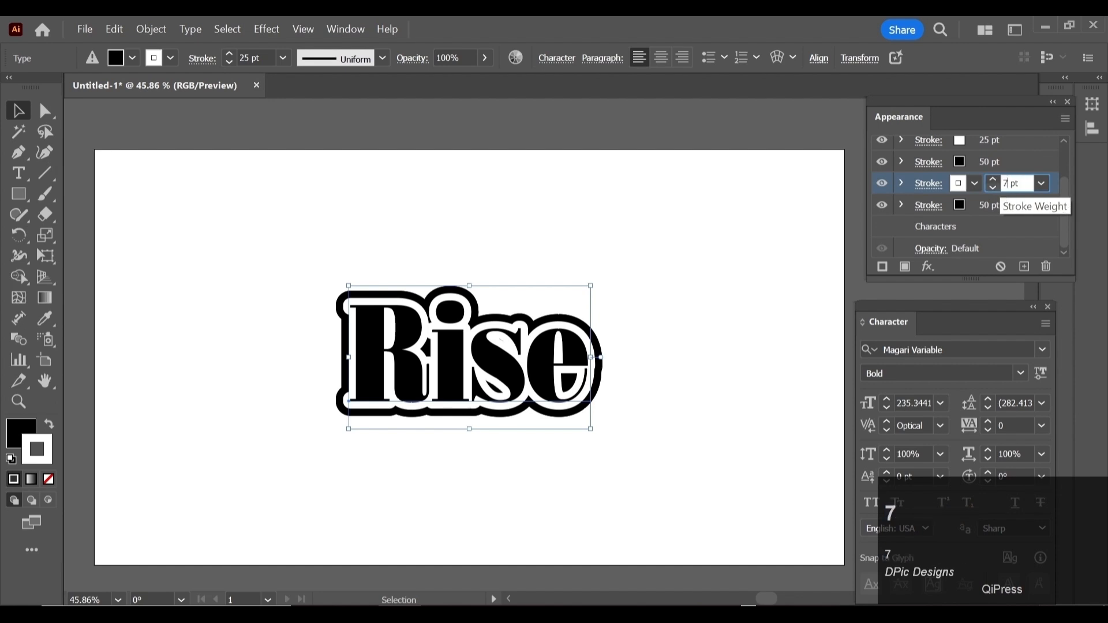
left_click(989, 209)
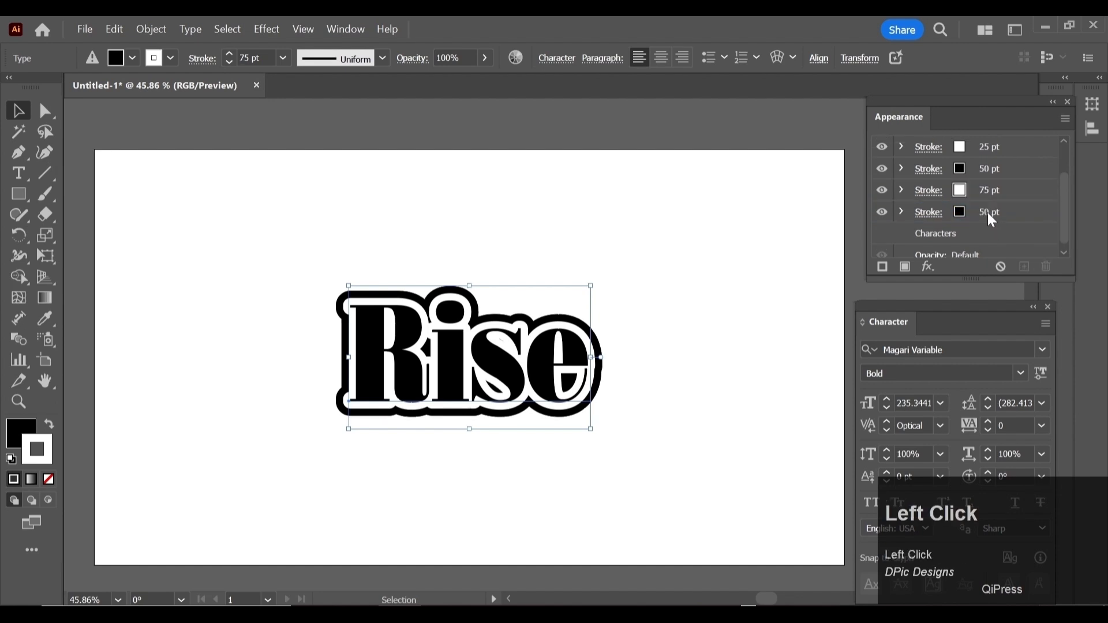
- Set the weight of the lower black stroke copy to 100 pt
left_click(988, 212)
left_click(1007, 212)
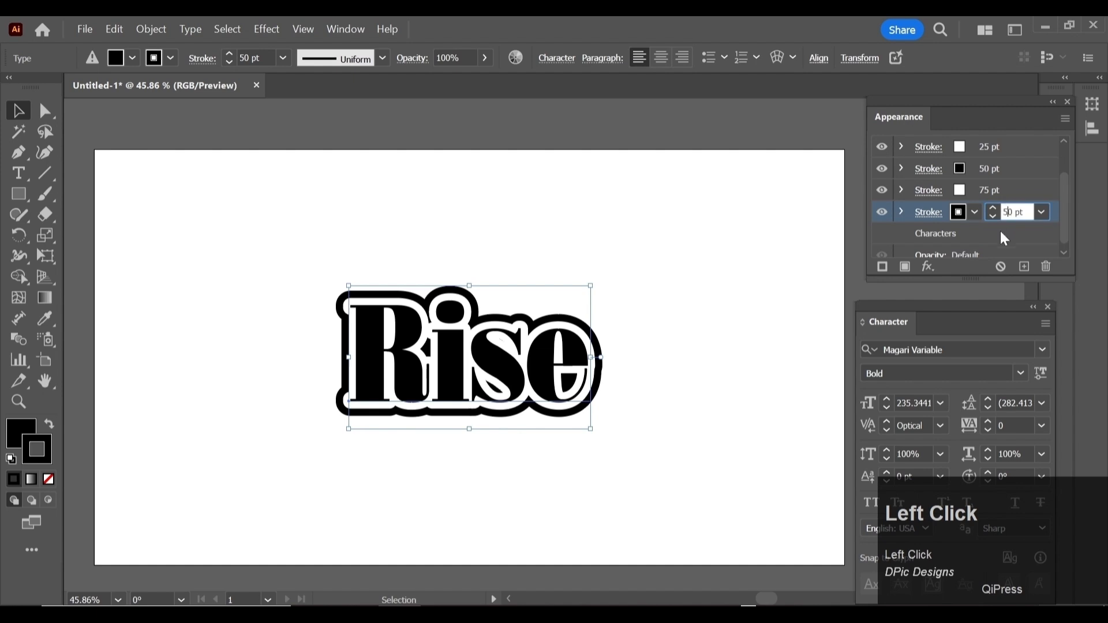
type("100")
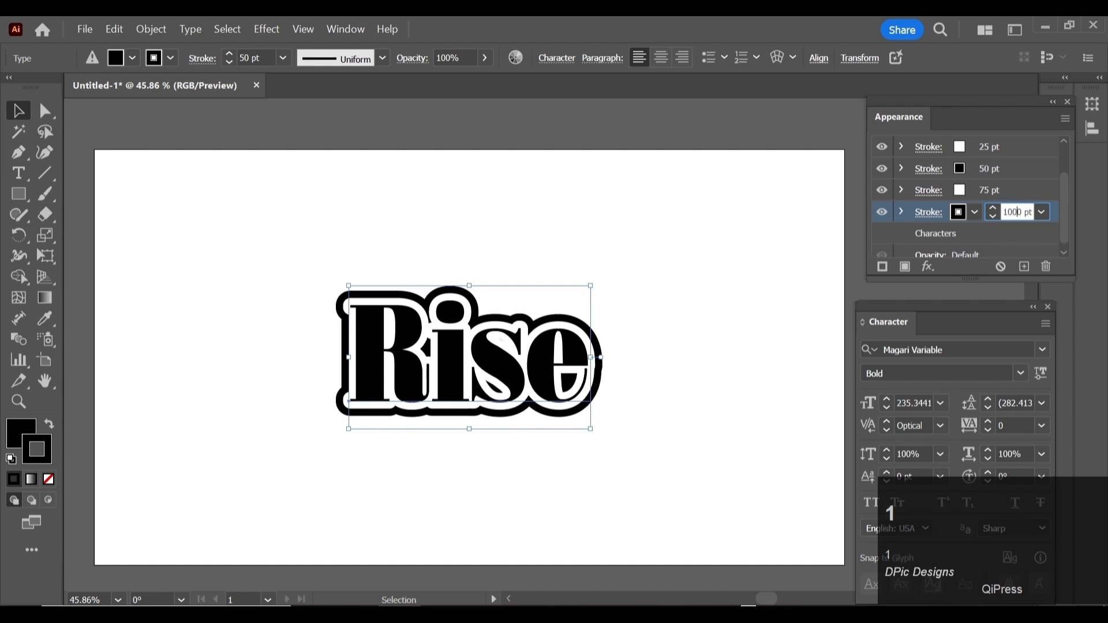
key("Return")
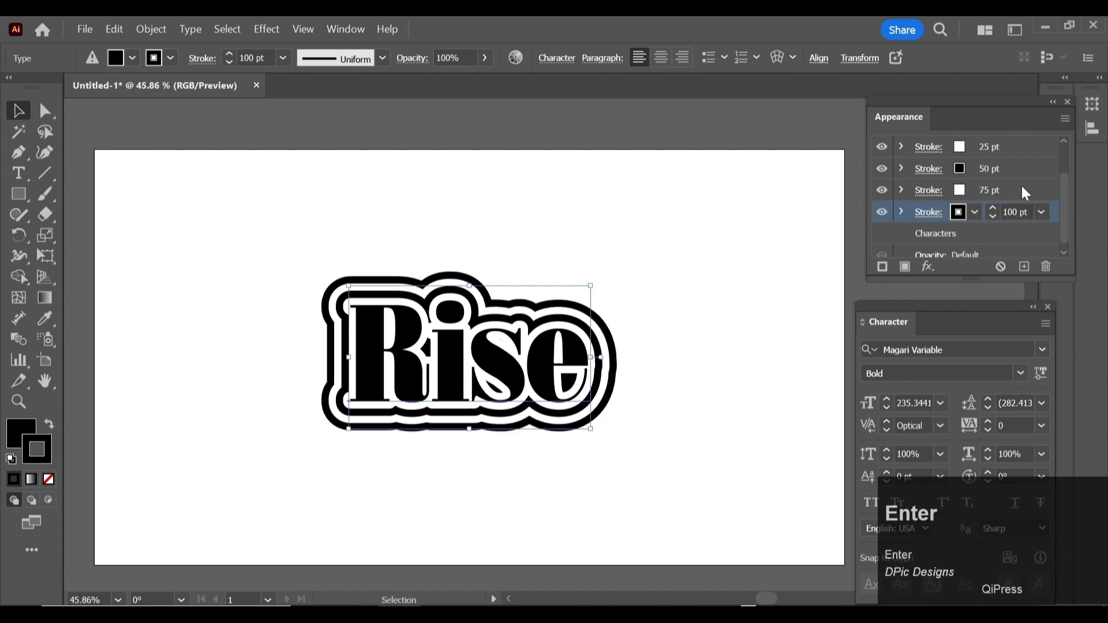
- Duplicate the 25, 50, 75 and 100 pt strokes together as one set
scroll(1023, 187, "up", 2)
left_click(995, 191, "shift")
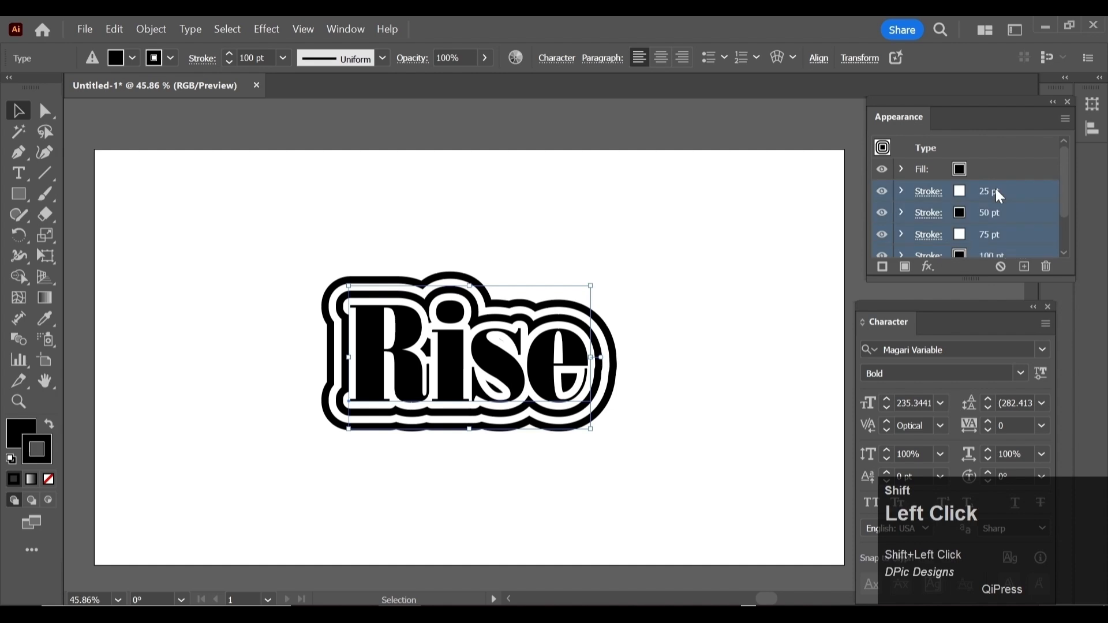
left_click_drag(974, 189, 1024, 267)
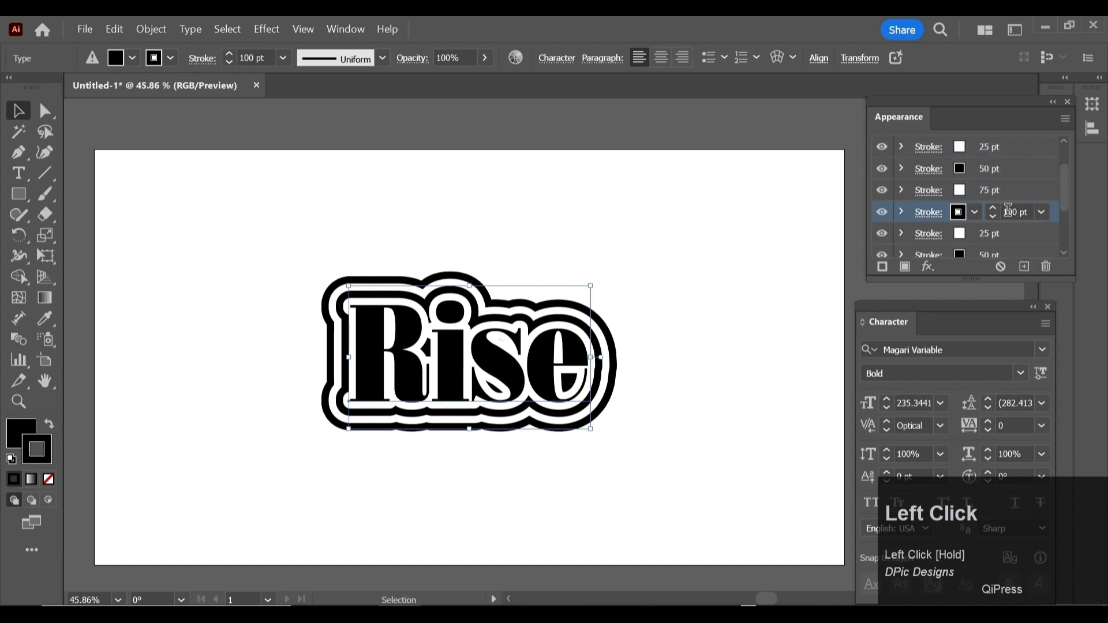
- Set the duplicated 25 pt white stroke to 125 pt and the duplicated 50 pt black stroke to 150 pt
scroll(1007, 209, "down", 3)
left_click(981, 174)
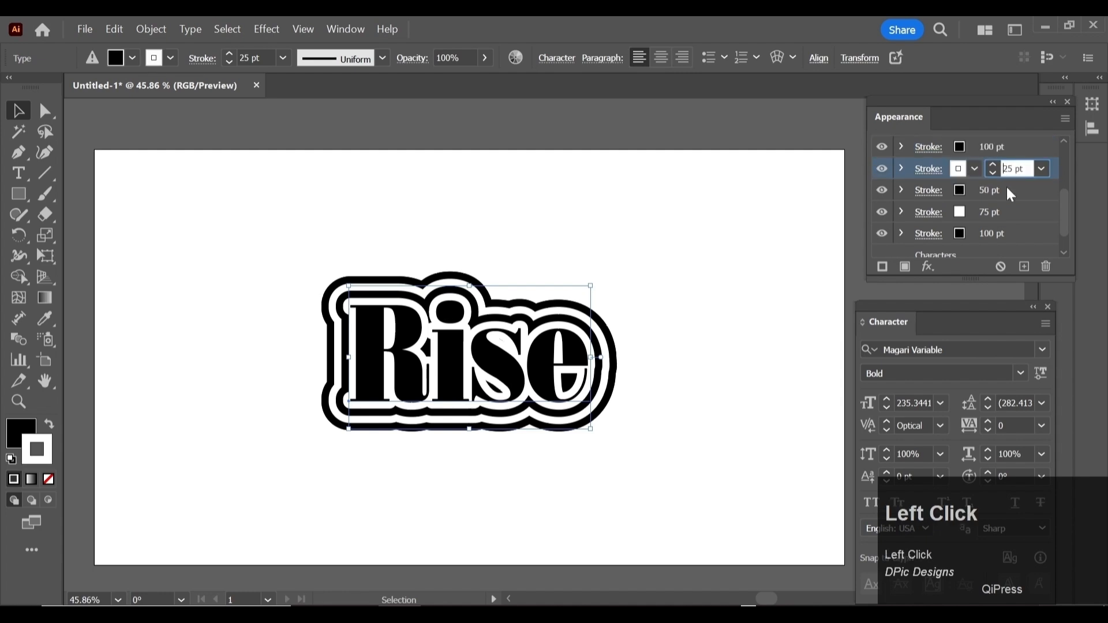
type("1")
left_click(988, 194)
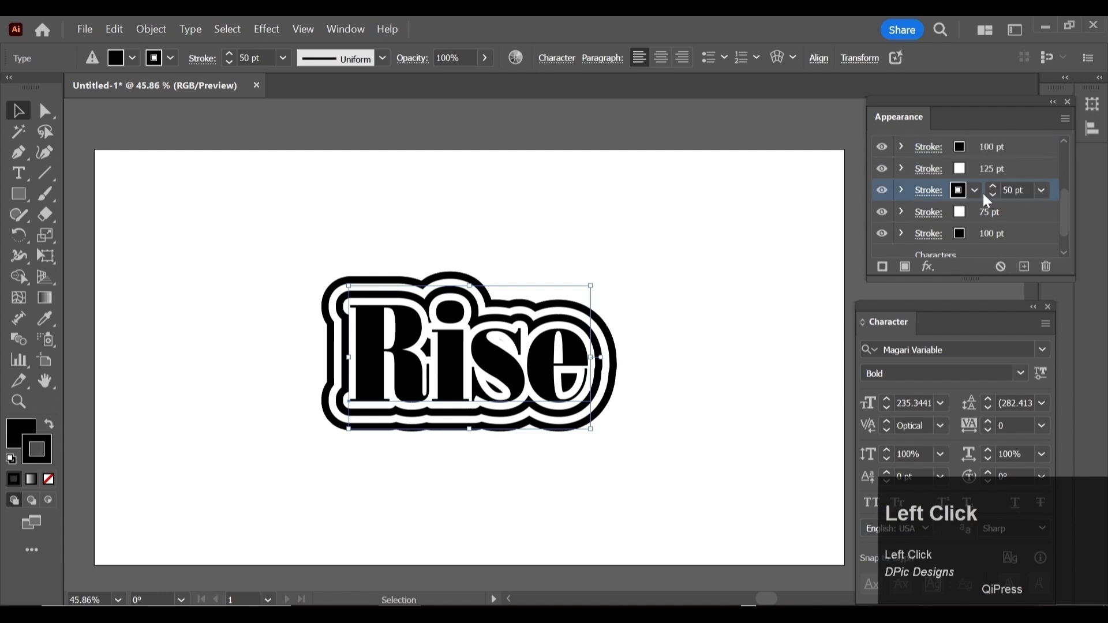
left_click(1001, 192)
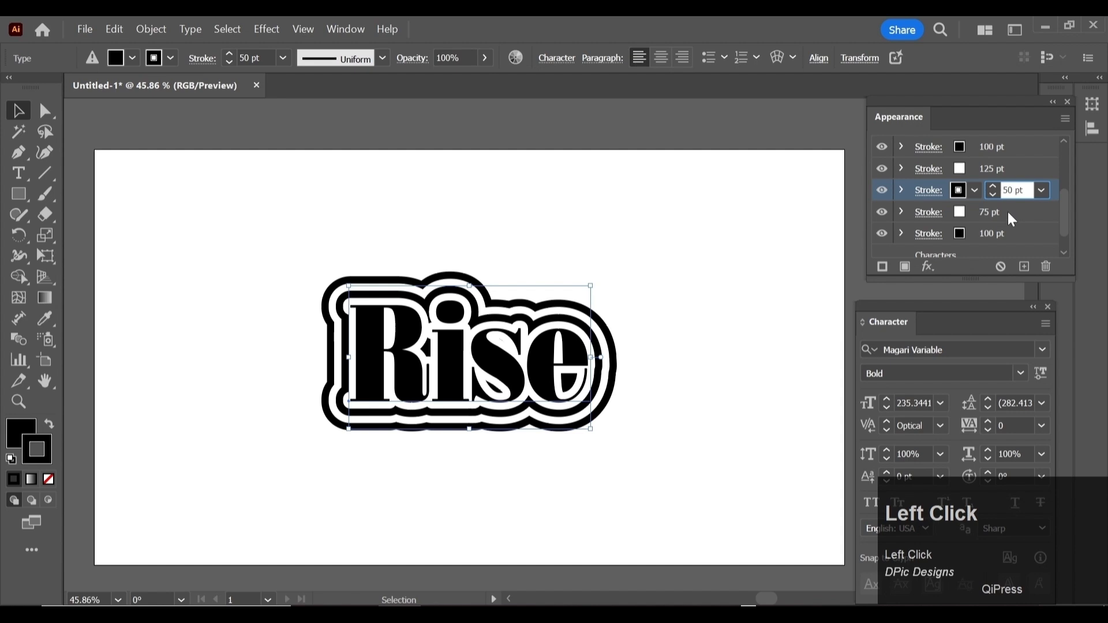
type("1")
- Set the duplicated 75 pt white stroke to 175 pt and the lowest black stroke to 200 pt
left_click(996, 213)
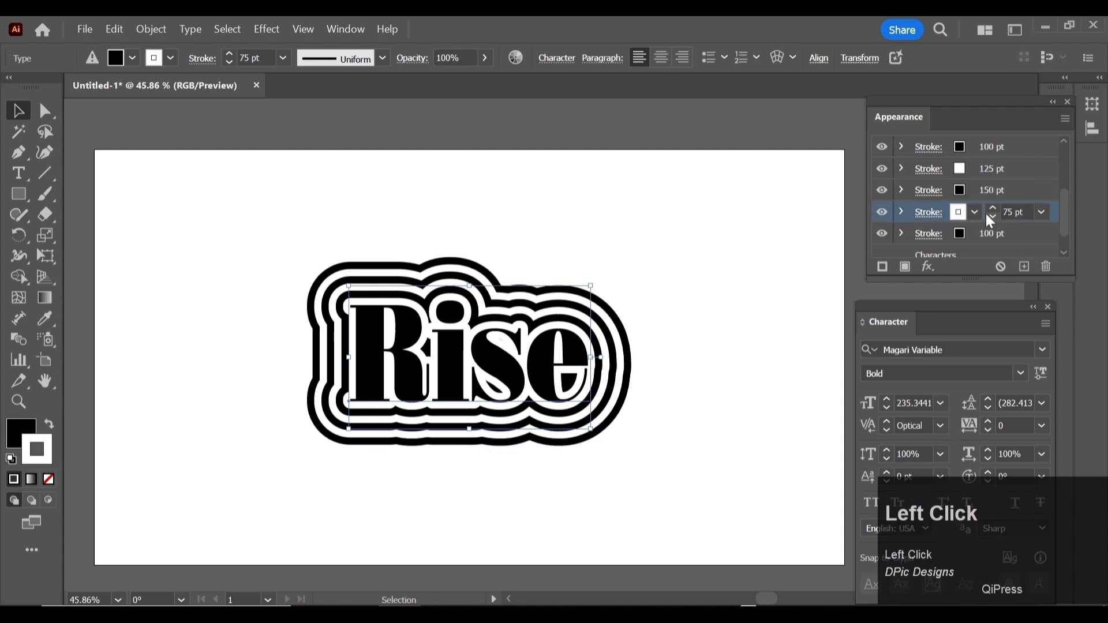
left_click(1004, 212)
type("1")
left_click(992, 235)
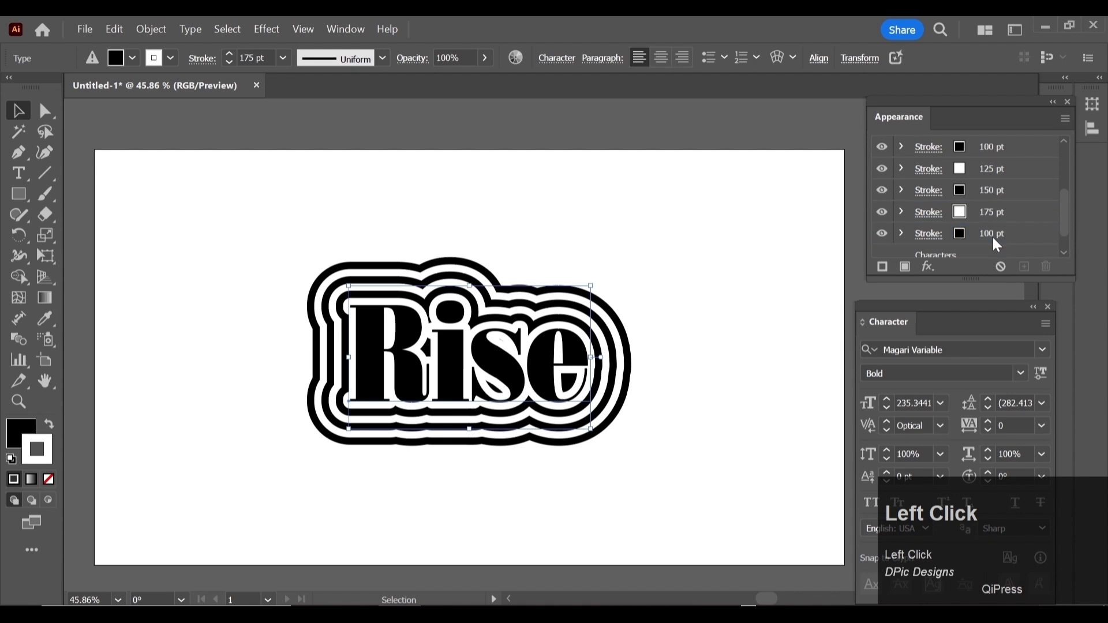
left_click(993, 234)
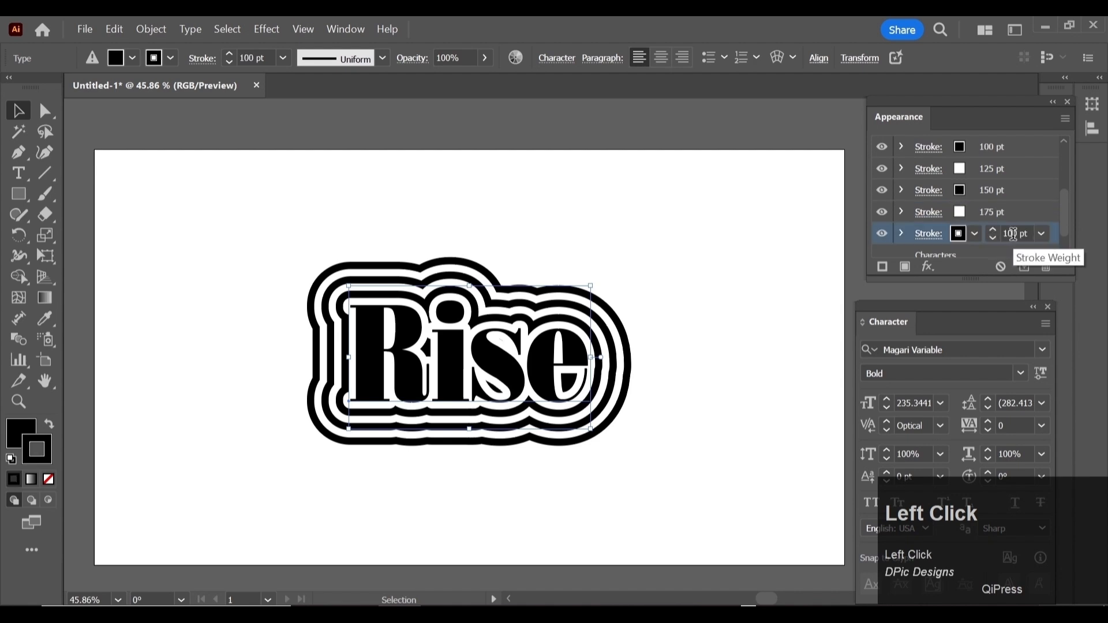
left_click(1012, 233)
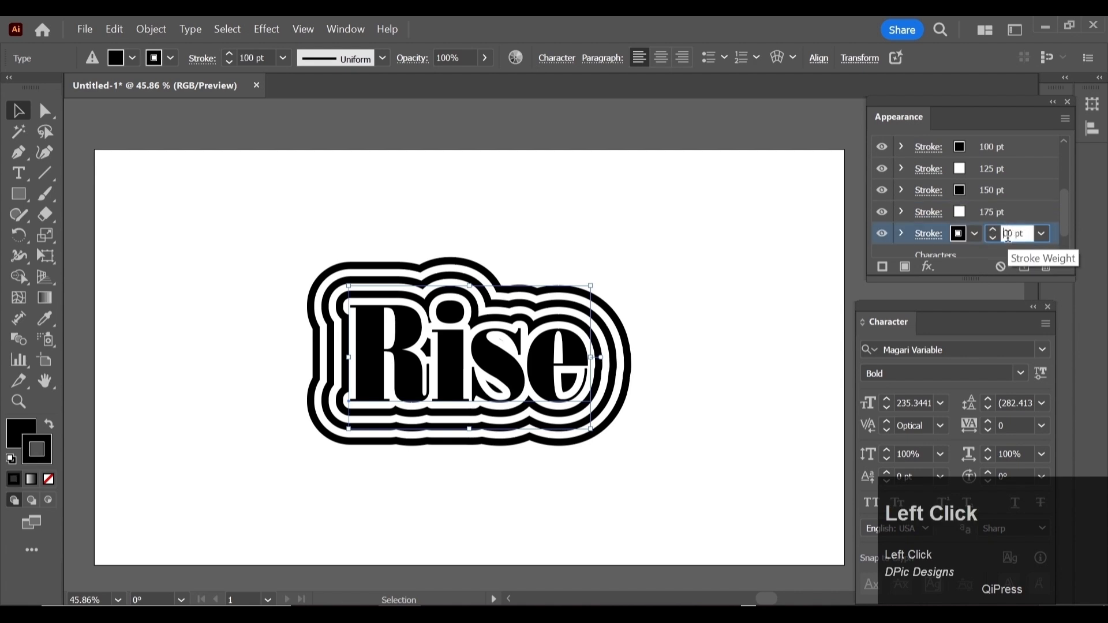
type("2")
key("Return")
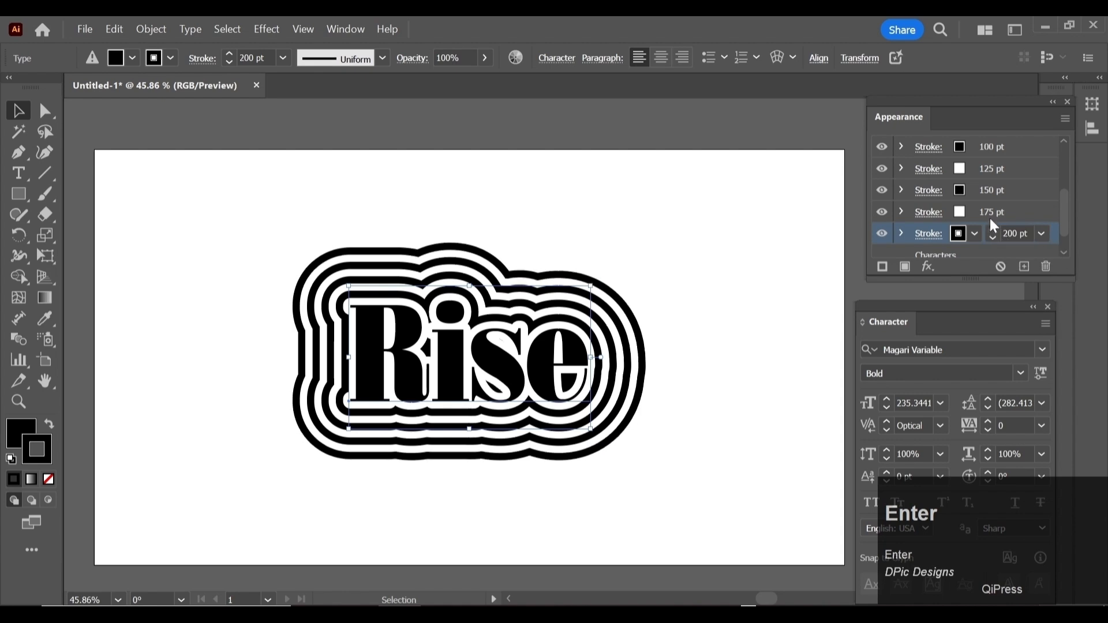
- Duplicate all eight strokes from 25 pt to 200 pt together
scroll(993, 193, "up", 4)
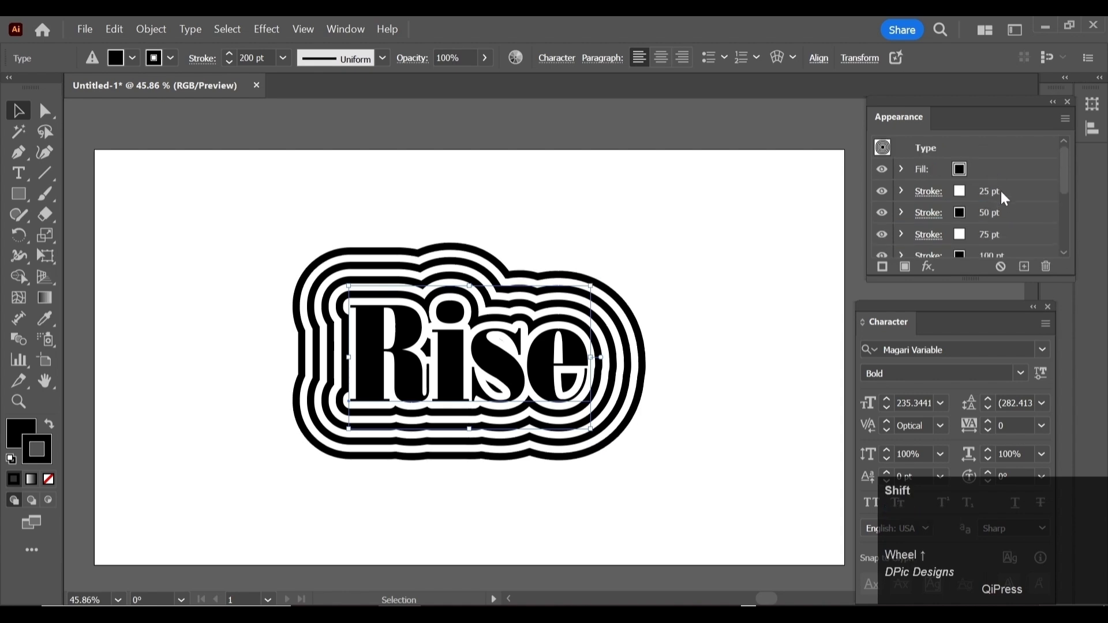
left_click(1001, 195, "shift")
left_click_drag(998, 191, 1023, 266)
left_click(999, 189)
- Set the weights of the new stroke copies in 25 pt increments up to 350 pt, continuing from the 200 pt stroke
scroll(998, 194, "down", 2)
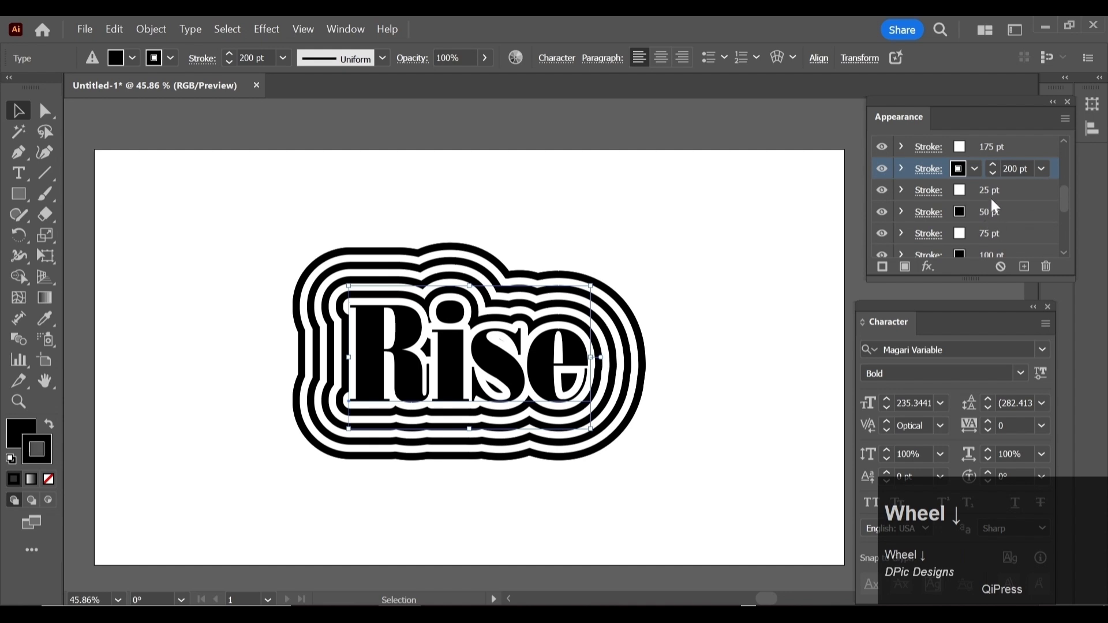
left_click(986, 189)
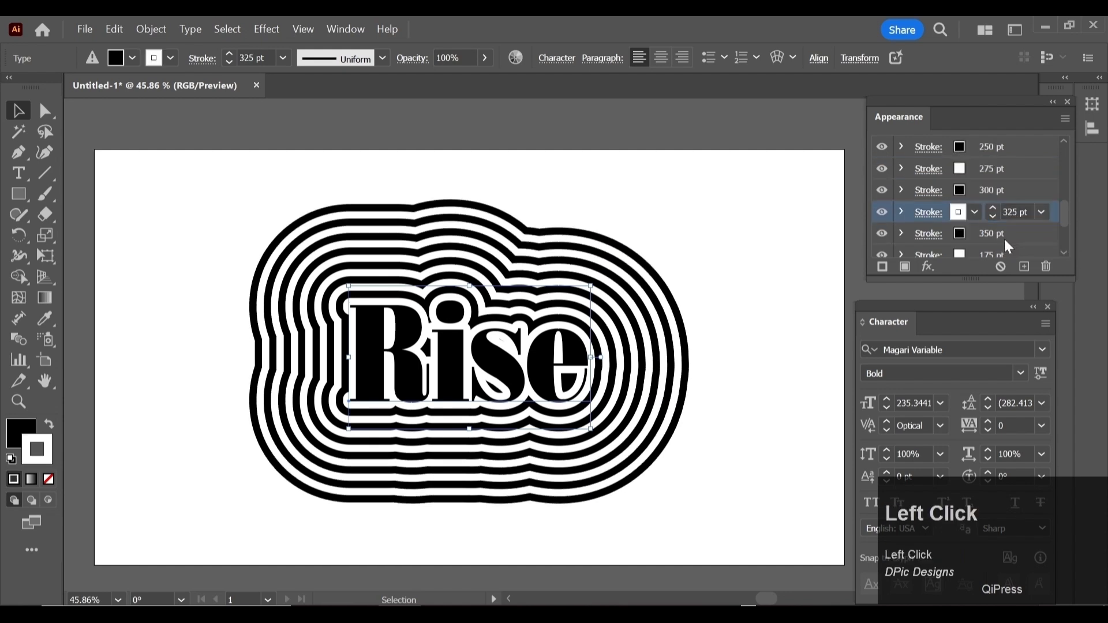
left_click(1004, 234)
- Duplicate the whole stack of strokes and set the first copies in 25 pt increments, including 450 pt black and 475 pt white
scroll(995, 184, "up", 10)
left_click(981, 198)
left_click(1004, 226)
type("4")
scroll(1005, 193, "down", 2)
left_click(1004, 191)
type("4")
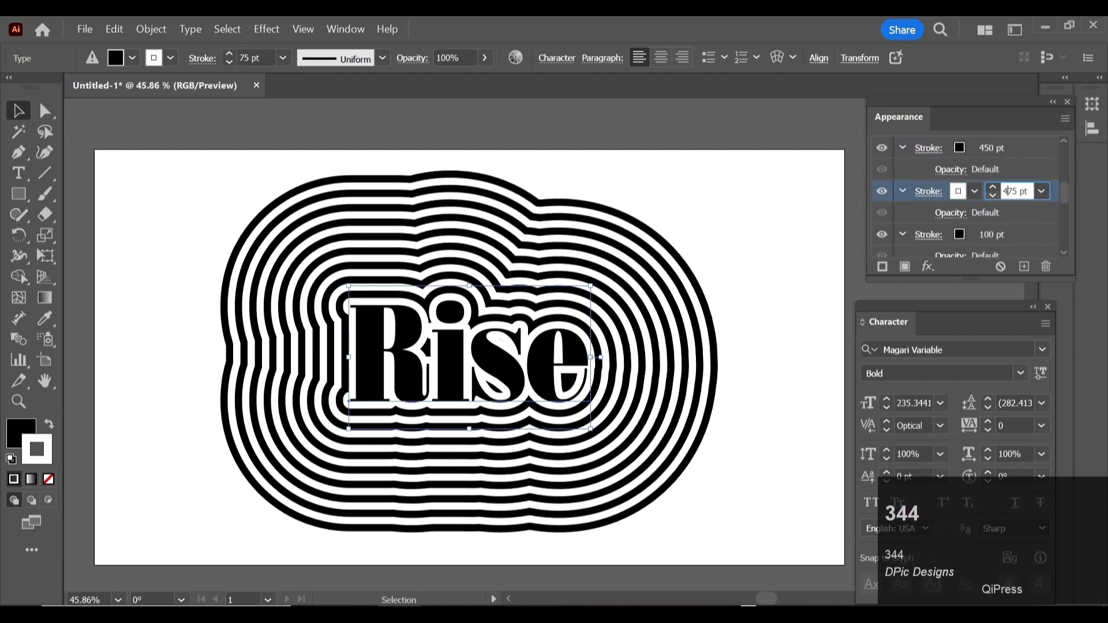
- Set the following stroke copies in 25 pt increments up to 675 pt, including 550, 575 and 650 pt
scroll(989, 237, "up", 5)
left_click(1004, 191)
scroll(992, 233, "down", 3)
left_click(1007, 227)
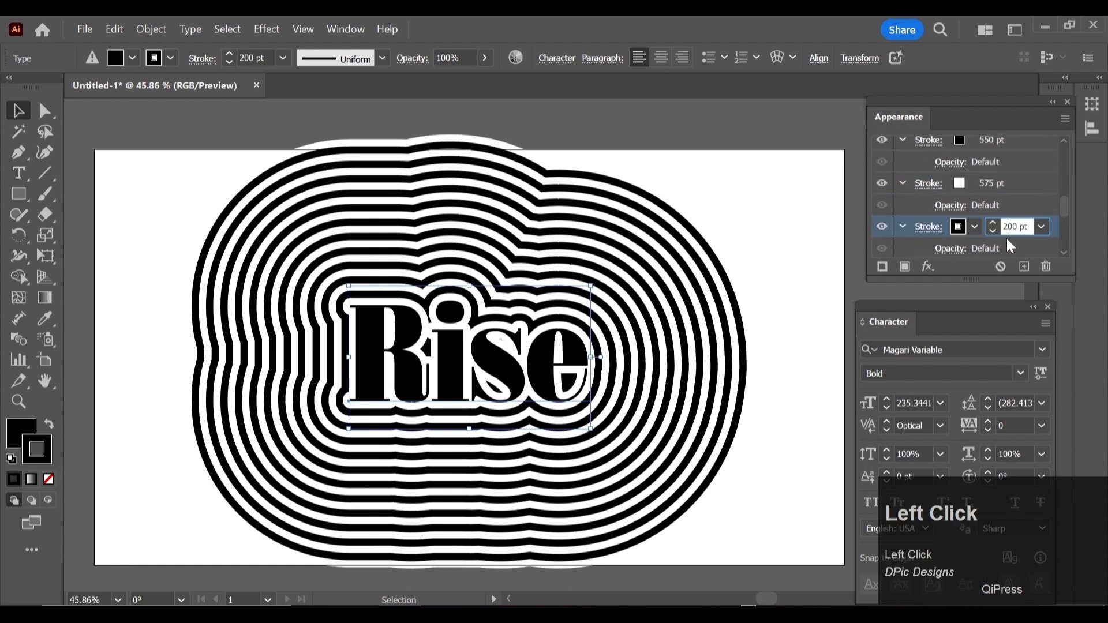
scroll(1006, 238, "down", 4)
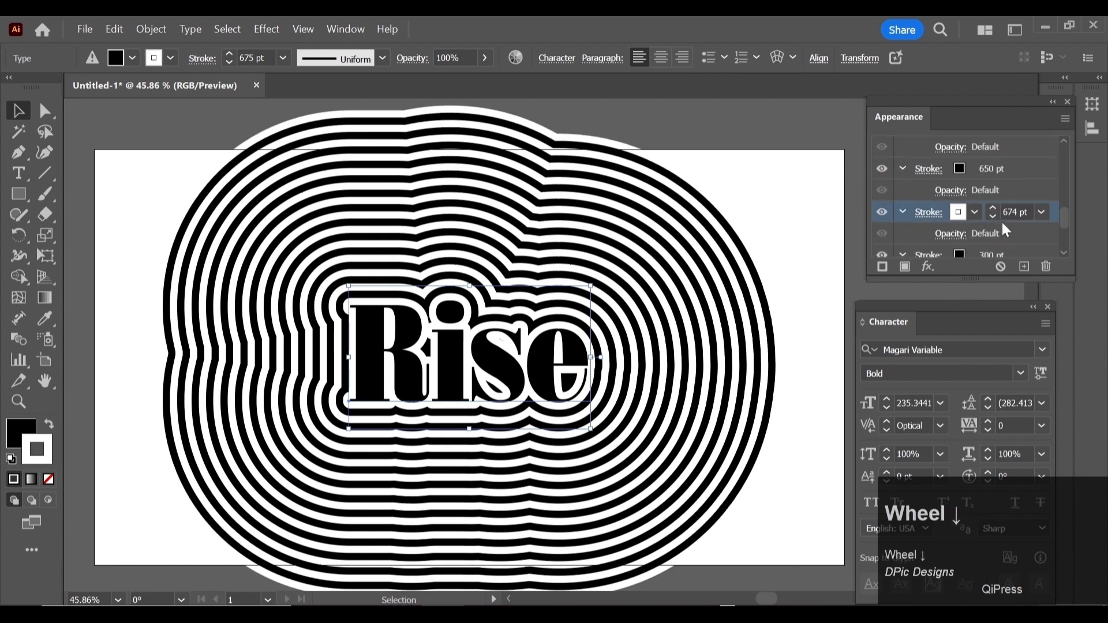
- Set the next four stroke copies to 700, 725, 750 and 775 pt
scroll(1003, 225, "down", 1)
left_click(1005, 190)
type("7")
left_click(1005, 234)
type("7")
scroll(1005, 226, "down", 1)
left_click(1004, 213)
type("7")
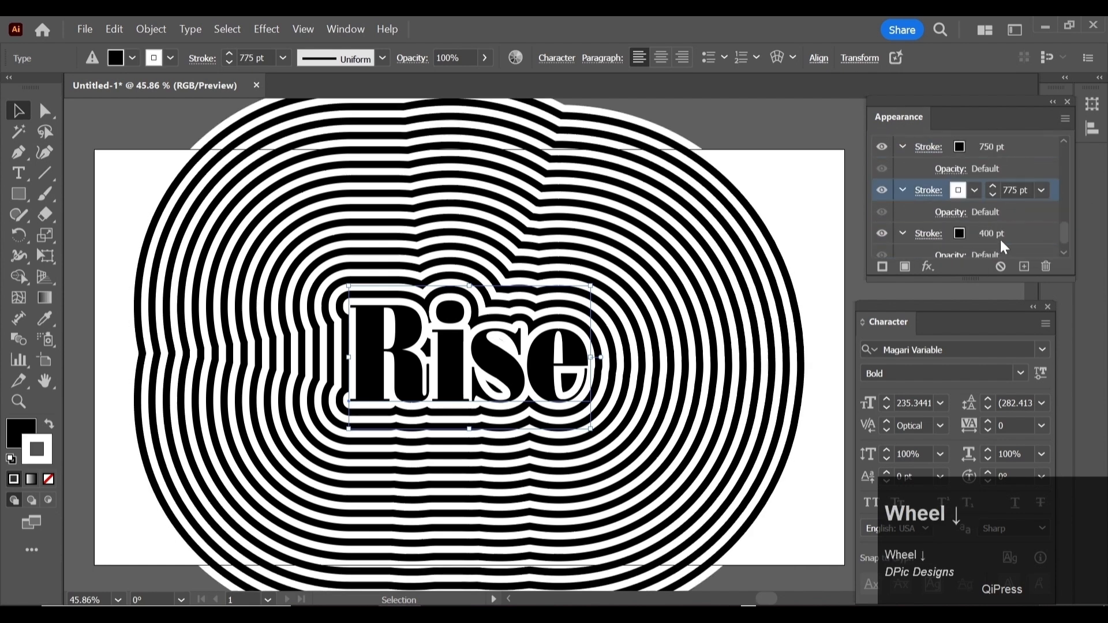
- Set the next black stroke to 800 pt, the white stroke beneath it to 825 pt and the following black stroke to 850 pt
left_click(1004, 234)
type("850")
scroll(1002, 200, "down", 1)
left_click(1004, 211)
type("8")
left_click(1006, 254)
type("8")
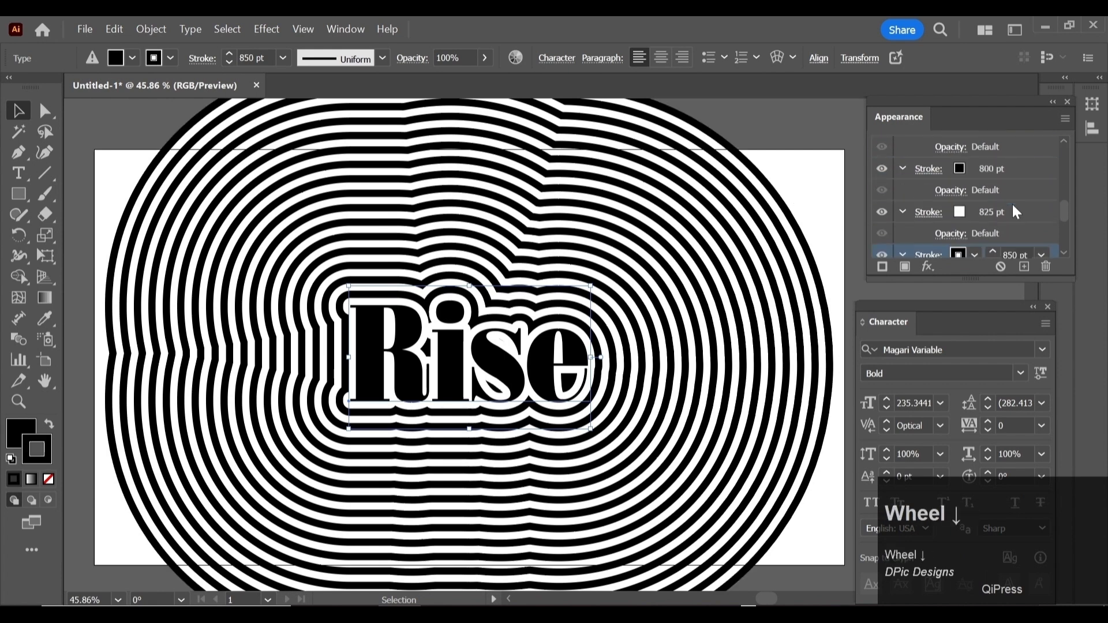
- Set the next lower strokes in 25 pt increments up to 950 pt for the black stroke
left_click(1011, 209)
scroll(1004, 202, "up", 3)
left_click(1008, 212)
scroll(1005, 224, "down", 2)
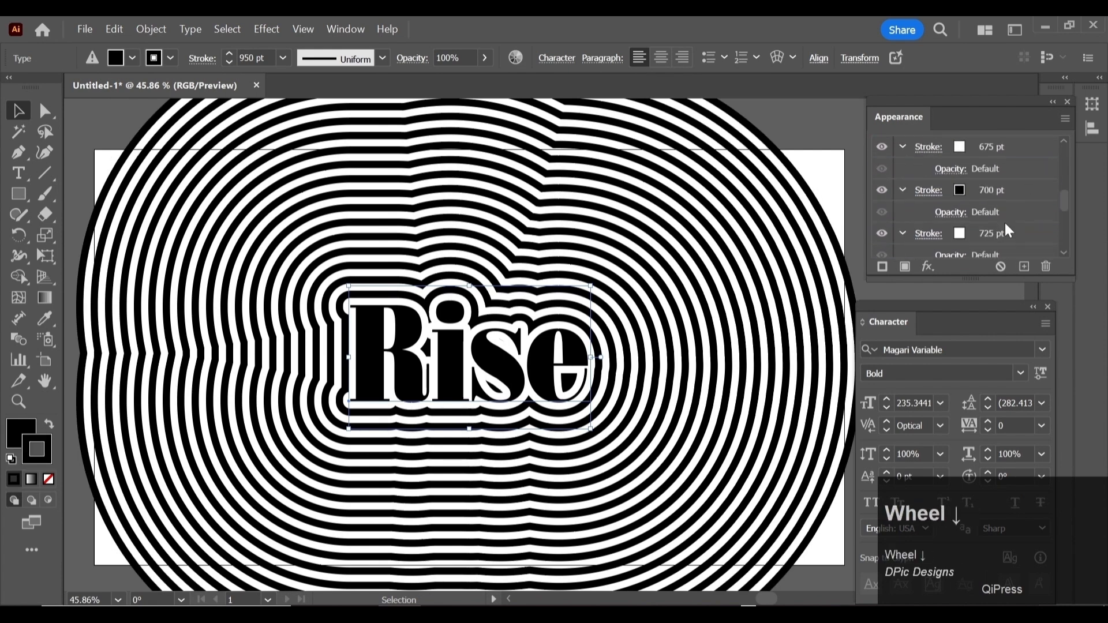
scroll(1004, 220, "down", 7)
left_click(1003, 212)
type("950")
- Finish the stack of outlines by setting the outermost black stroke to 1000 pt
scroll(1006, 208, "down", 1)
left_click(1007, 191)
type("10")
left_click(1008, 233)
scroll(1007, 217, "down", 4)
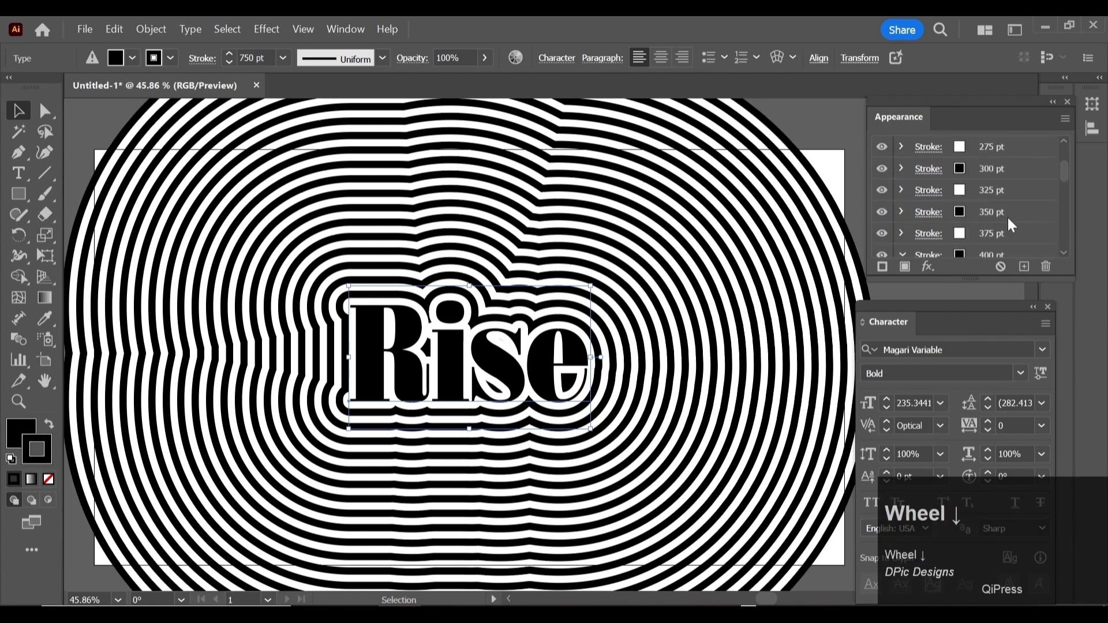
left_click(1006, 219)
key("F9")
- Turn on Trim View to crop the outlines to the artboard
left_click(266, 29)
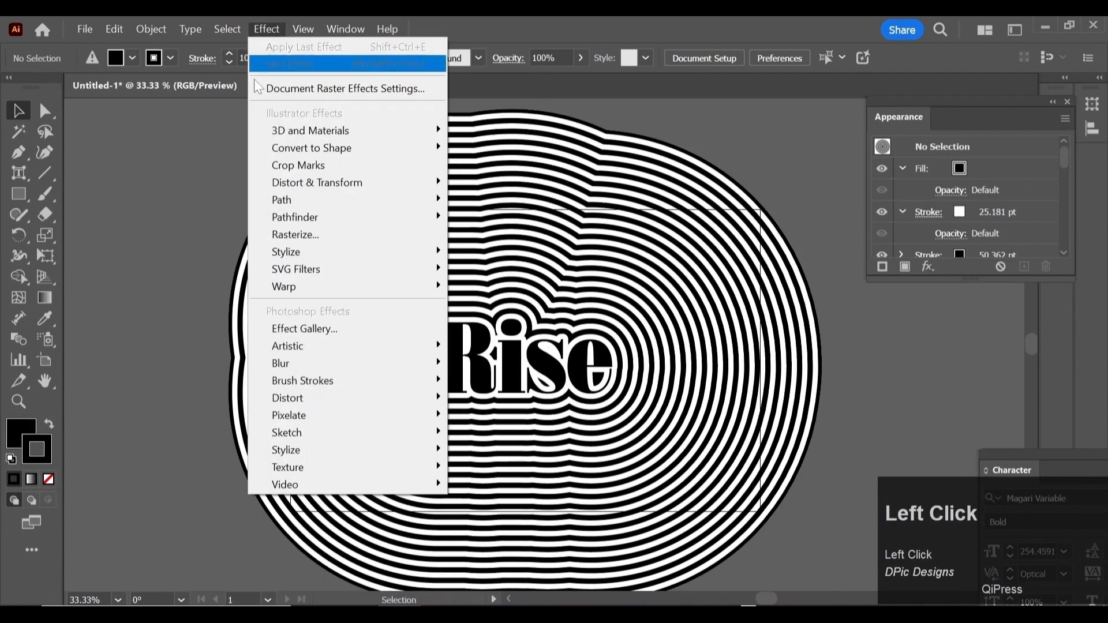
mouse_move(302, 29)
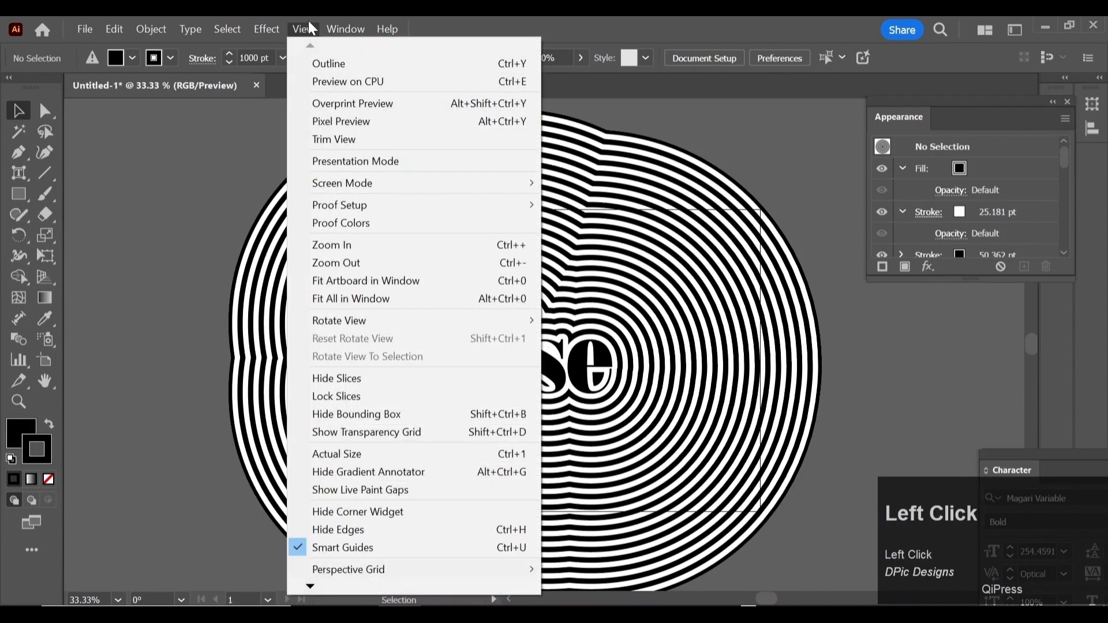
left_click(463, 139)
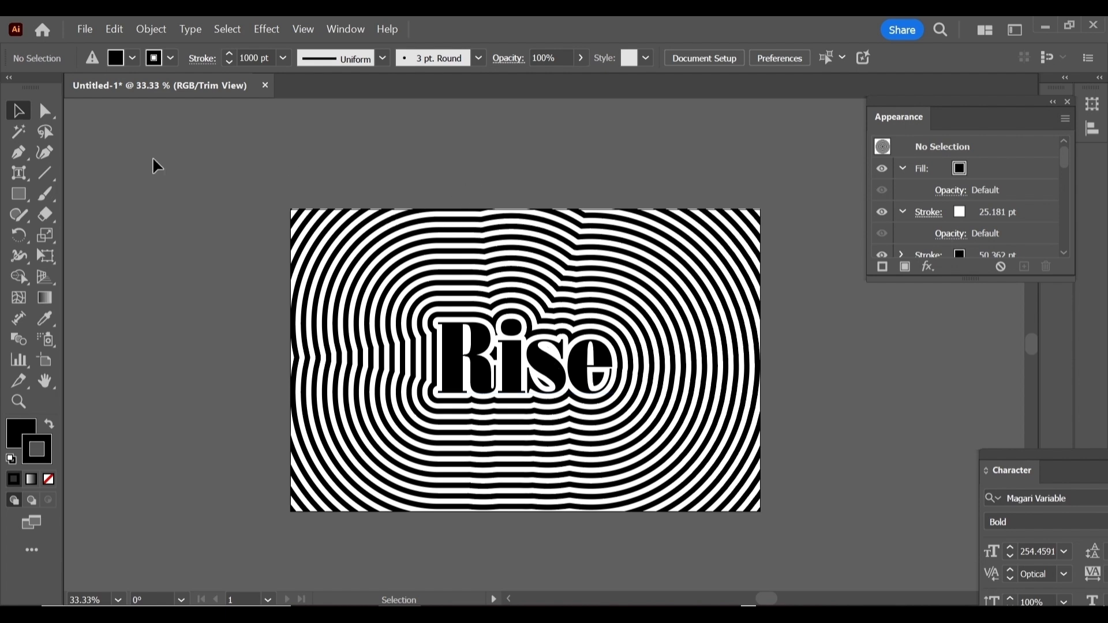
- Raise the letter "i" slightly above the other letters of "Rise" with the Touch Type tool
right_click(13, 171)
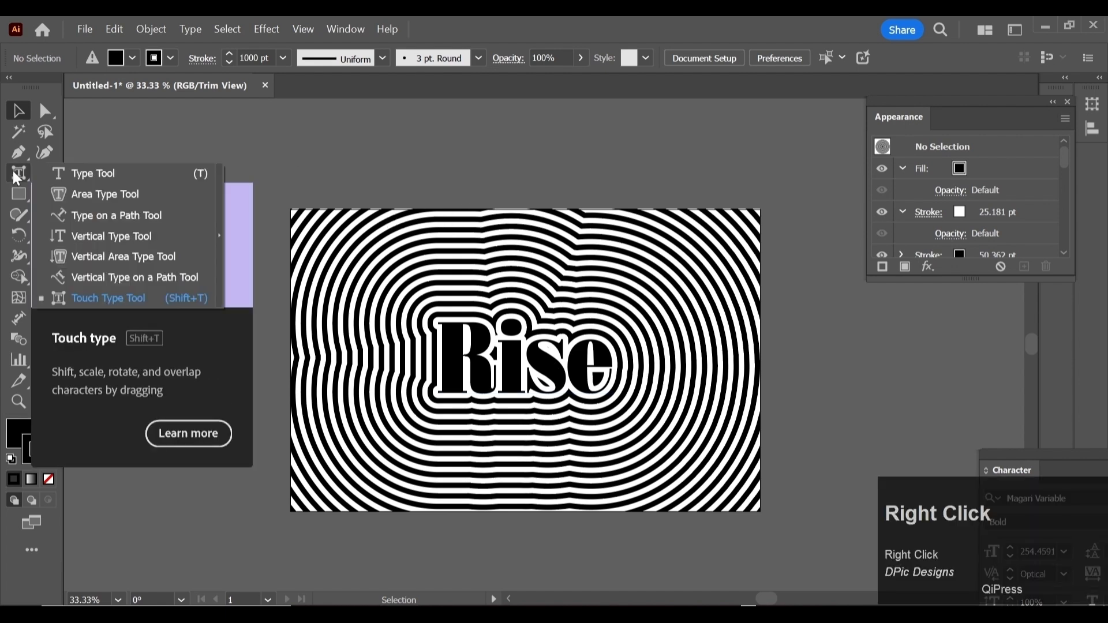
left_click(129, 298)
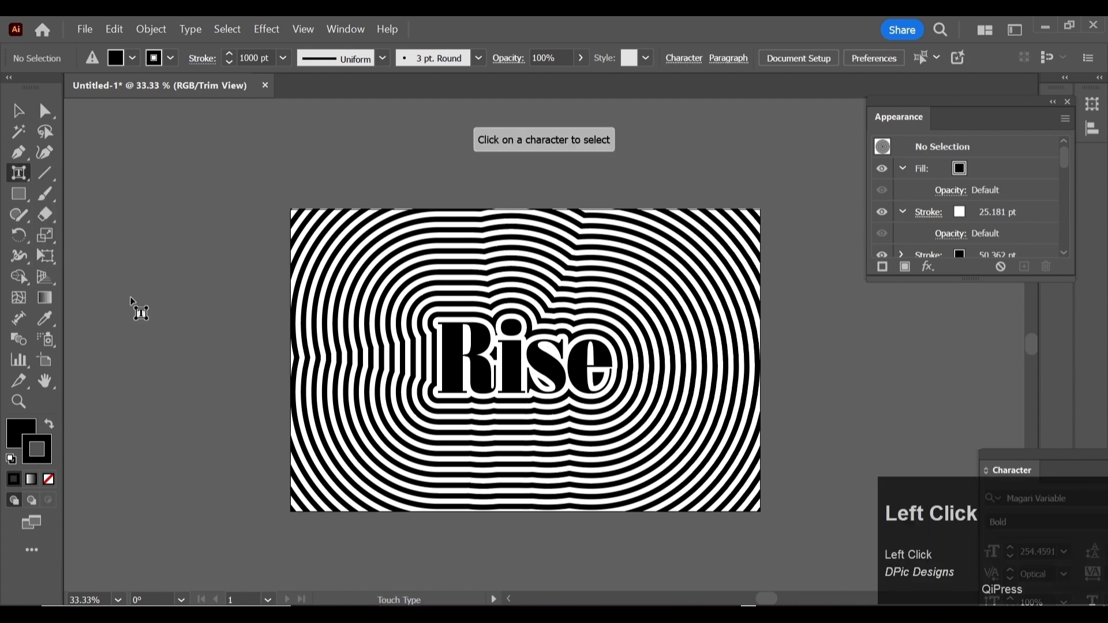
left_click(504, 386)
left_click_drag(504, 387, 506, 385)
scroll(548, 370, "down", 1)
- Lower the letter "s" slightly below the other letters of "Rise" with the Touch Type tool
left_click(547, 329)
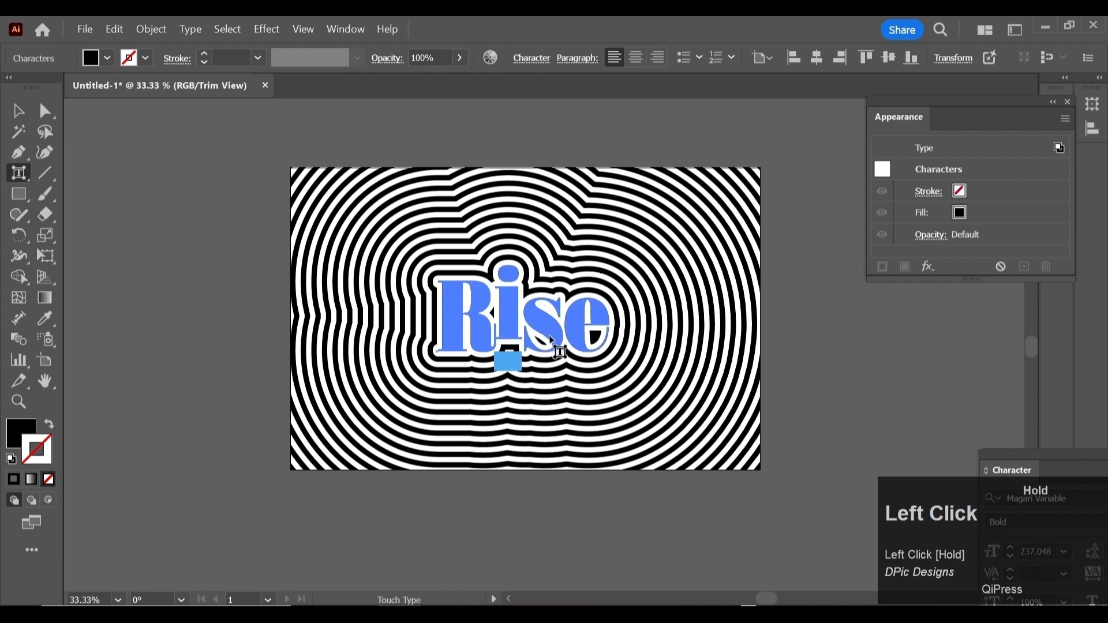
left_click(542, 359)
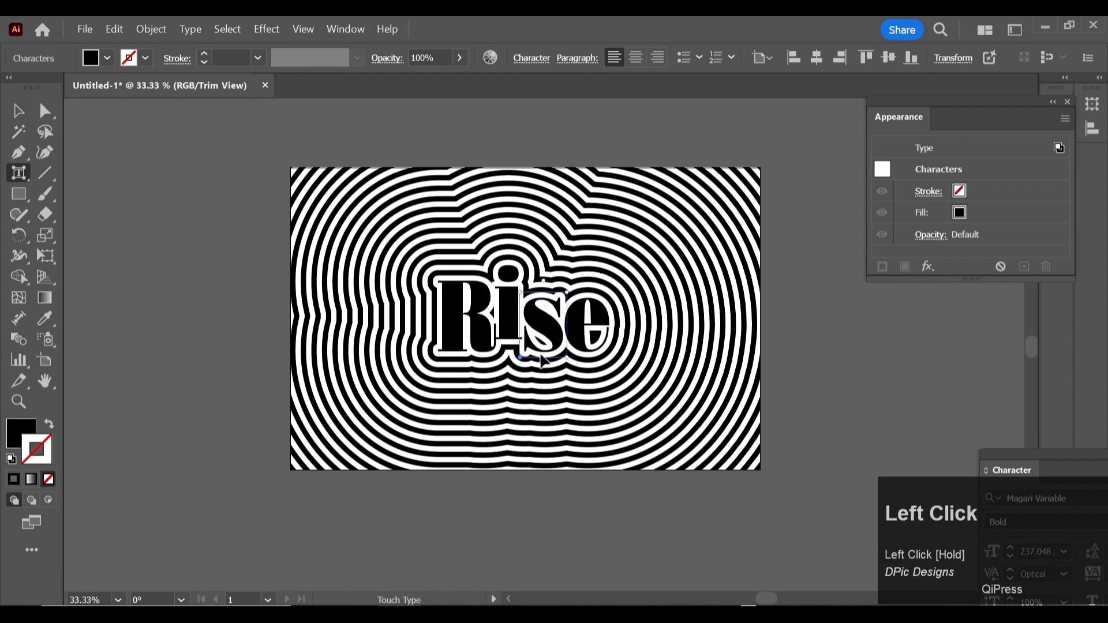
left_click_drag(547, 359, 547, 373)
scroll(547, 372, "up", 1)
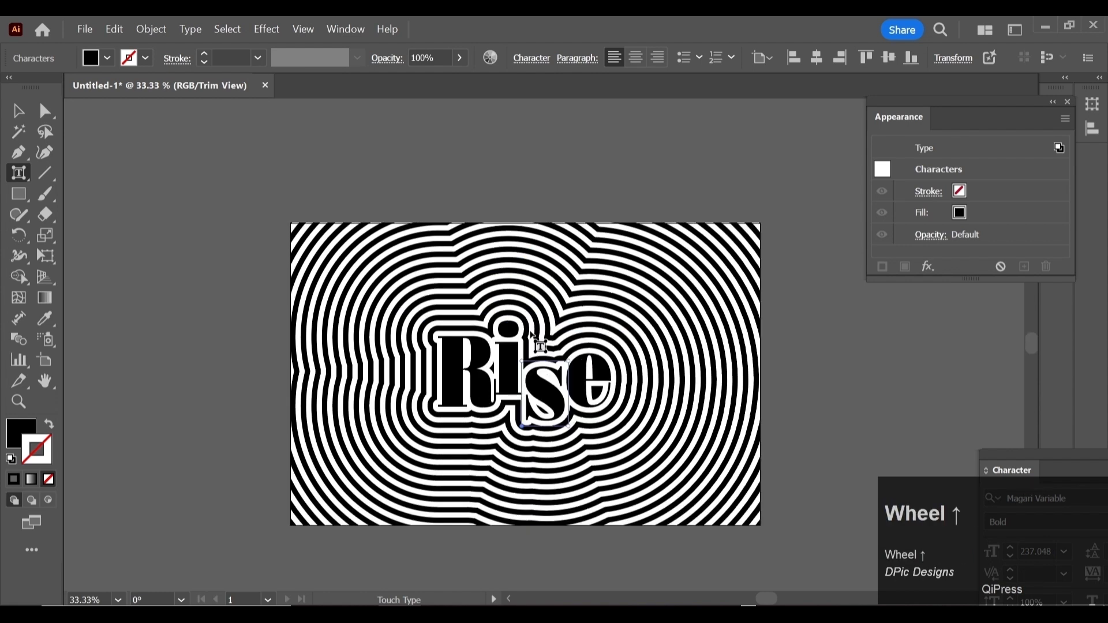
- Restore the shifted letters of "Rise" to their original positions and reselect the letter "i" for Touch Type editing
left_click(599, 374)
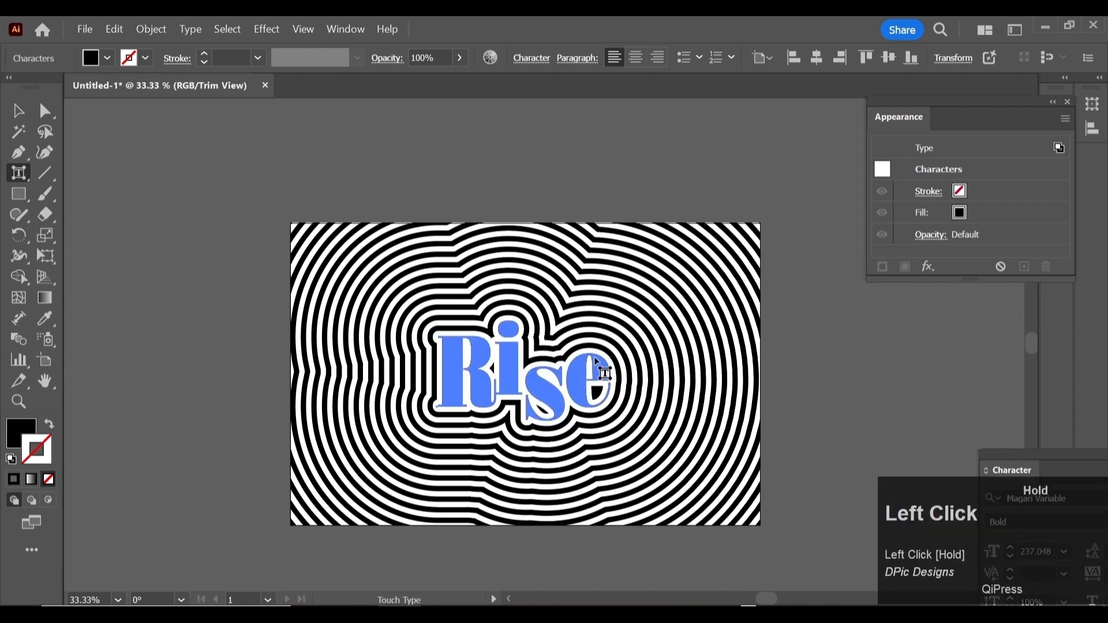
left_click(597, 383)
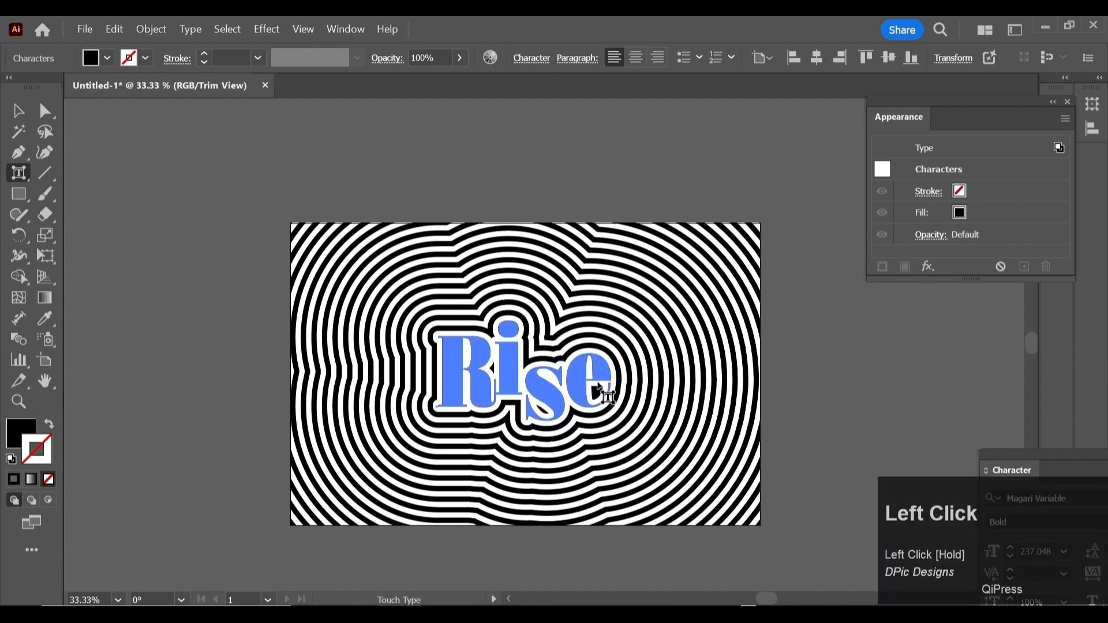
scroll(631, 296, "up", 1)
left_click(523, 398)
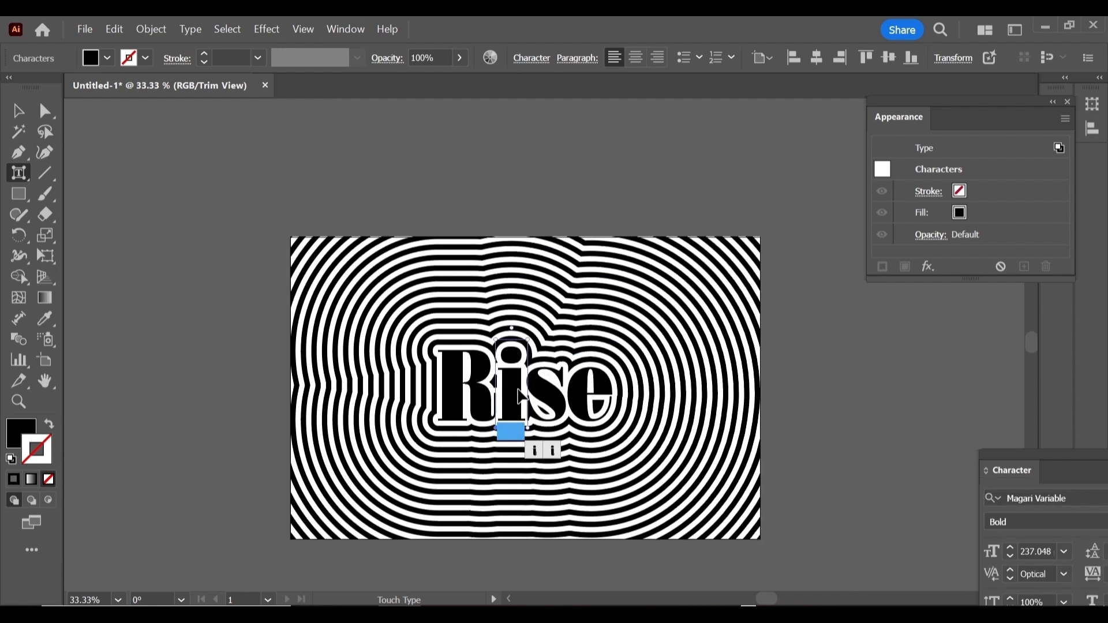
left_click(523, 399)
- Switch to the regular Type tool and replace the letter "i" in "Rise" with "55"
right_click(19, 172)
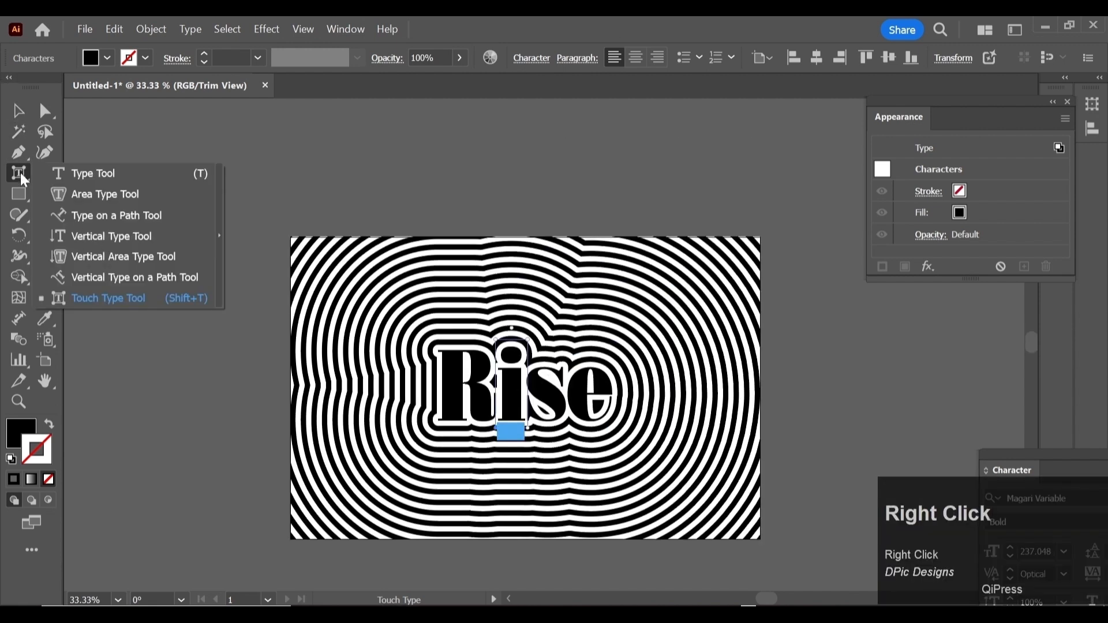
left_click(70, 174)
key("Escape")
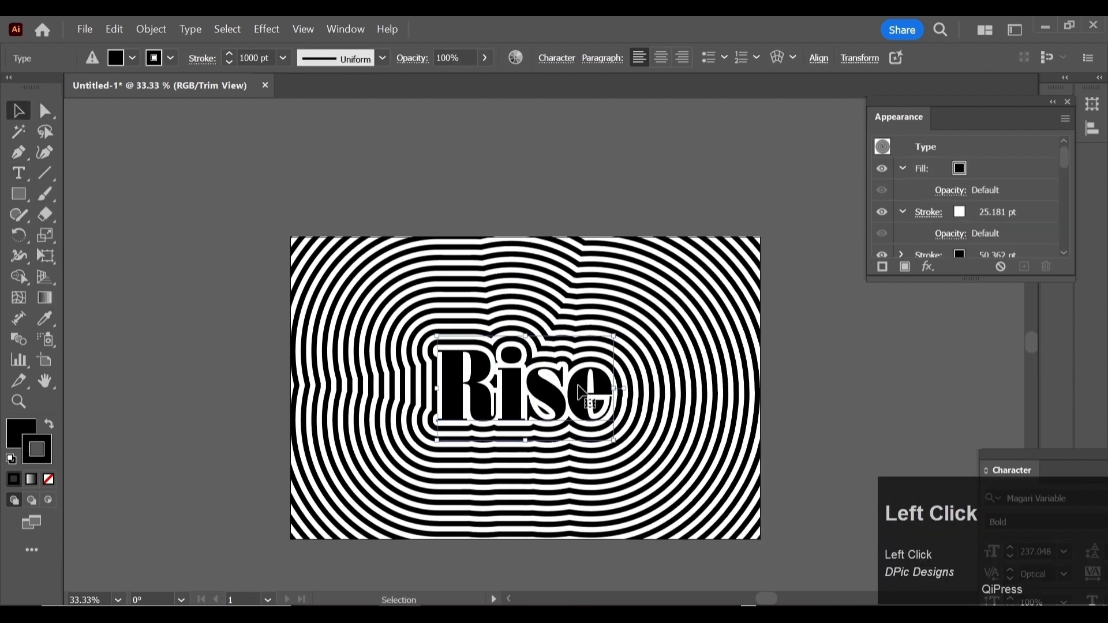
left_click(518, 401)
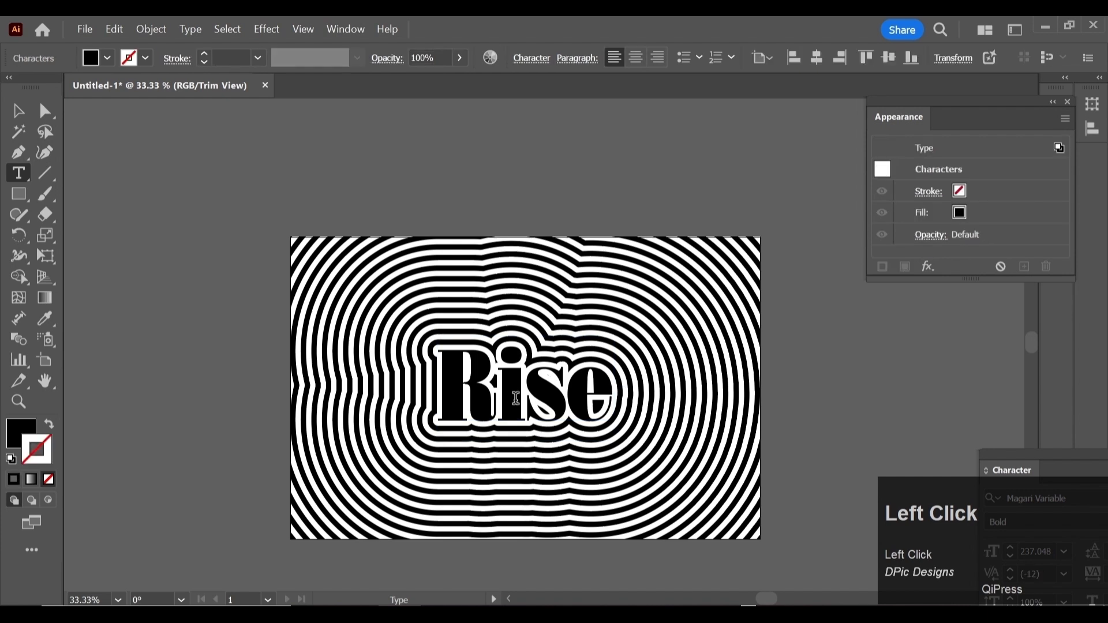
key("BackSpace")
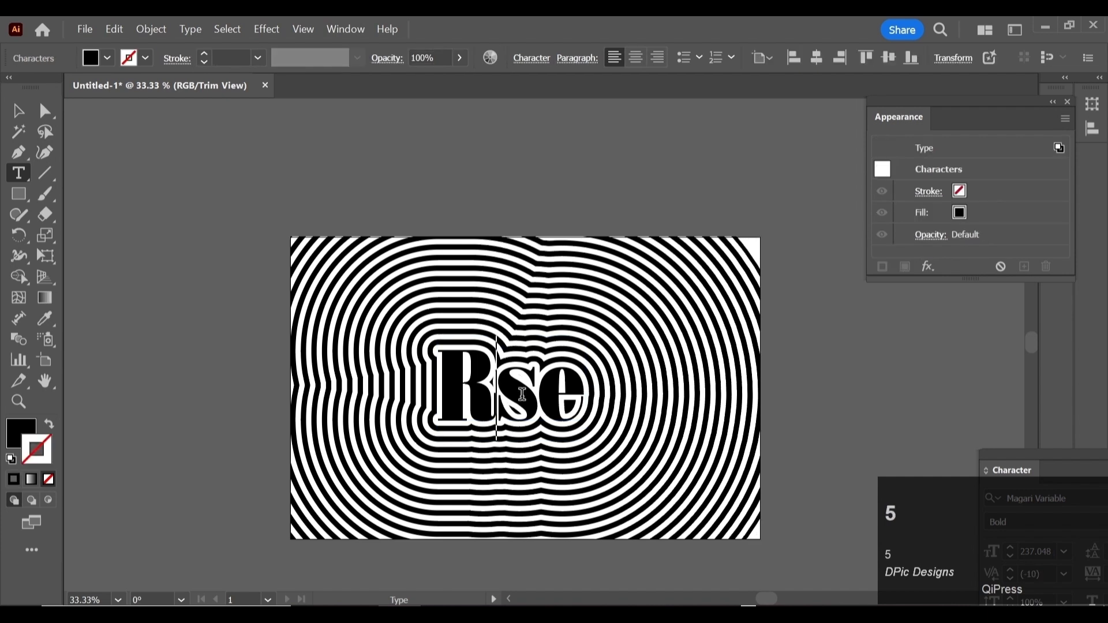
type("5")
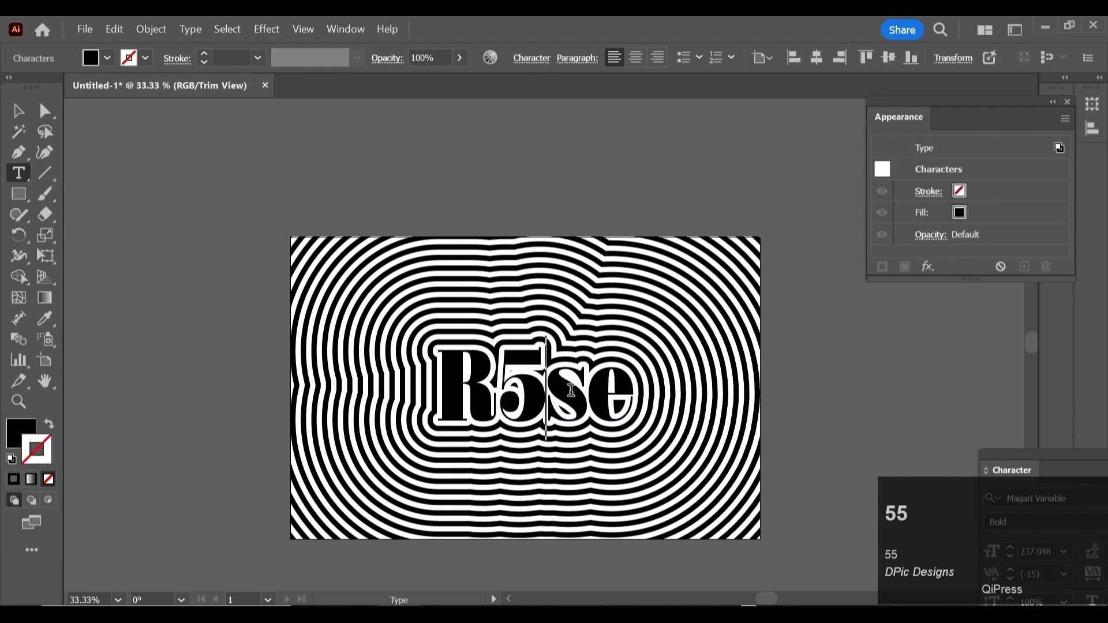
type("5")
- Replace the letter "s" in the outlined text with "a" so the word reads "R55ae"
left_click(637, 394)
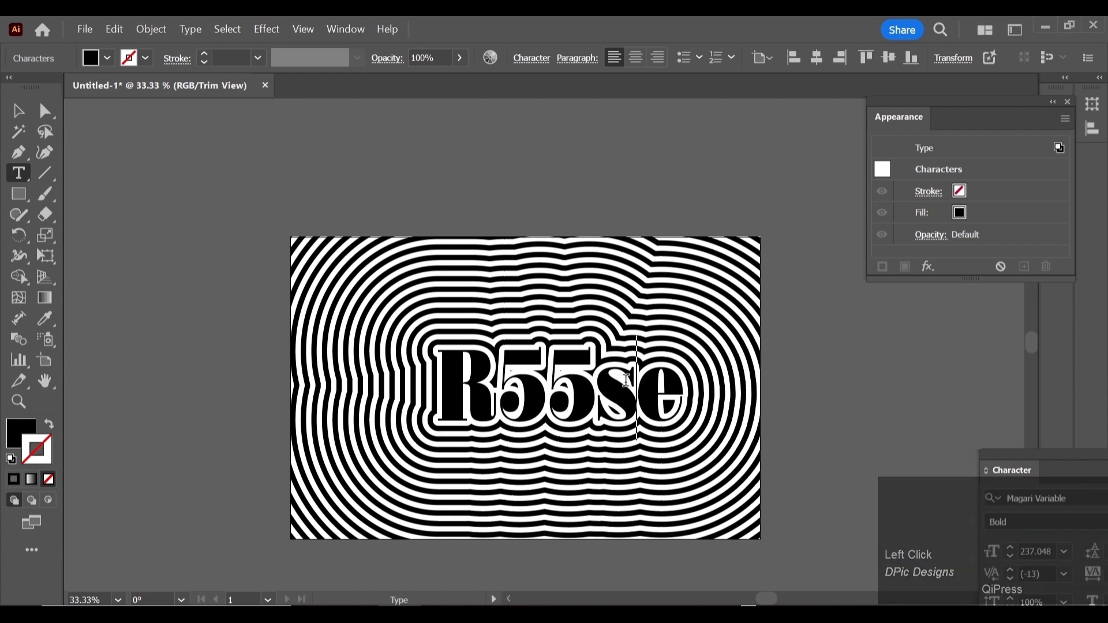
key("BackSpace")
left_click(626, 381)
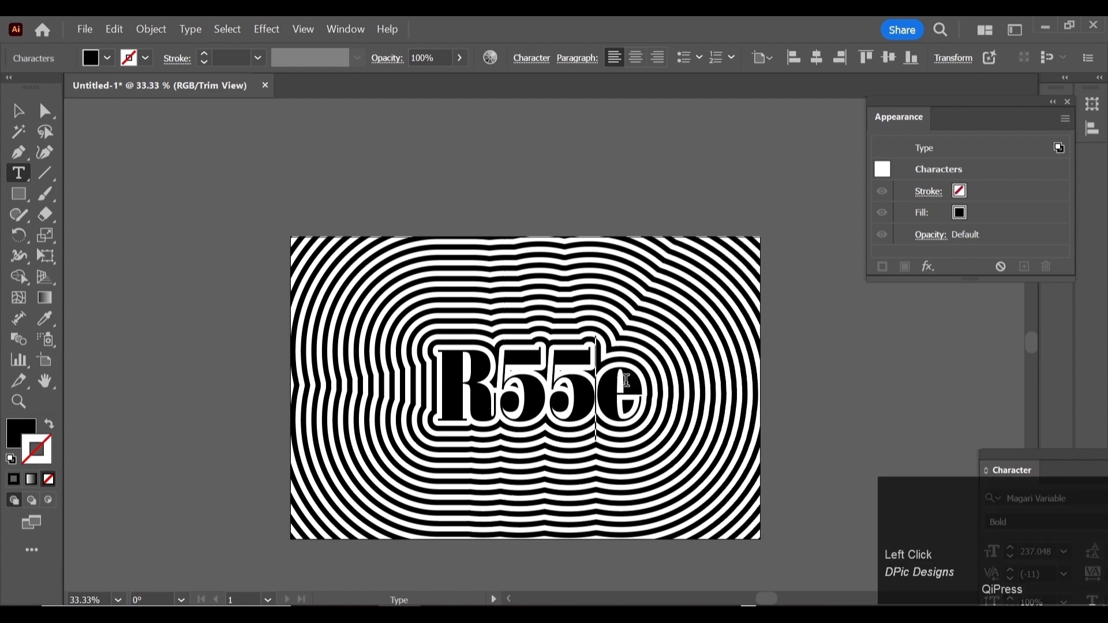
type("a")
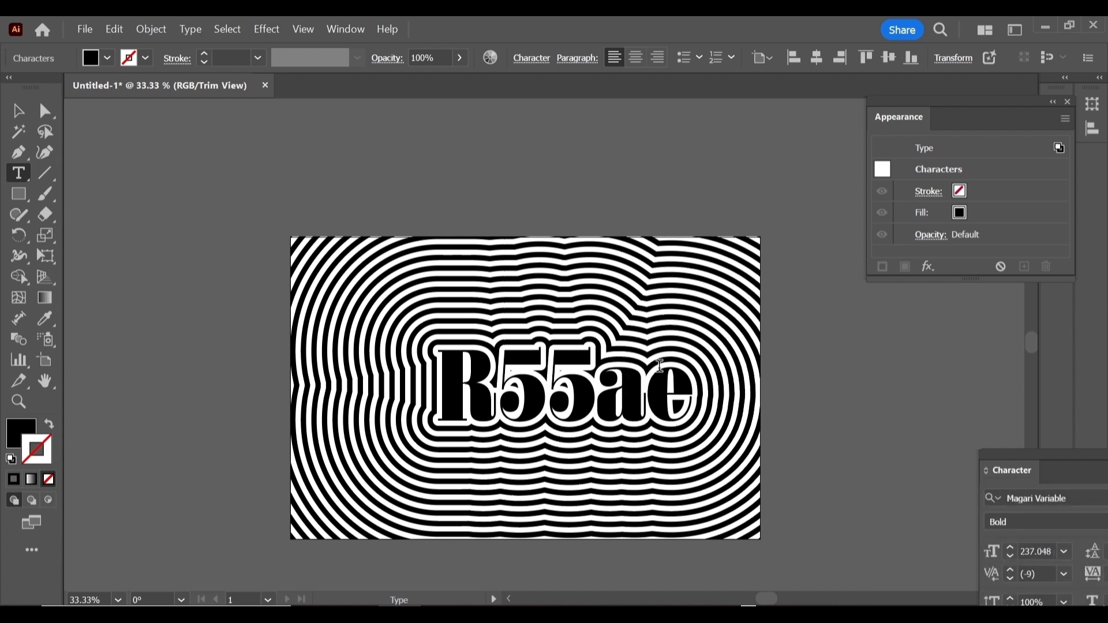
- Replace the initial "R" of the outlined text with a capital "T" and finish the text editing
left_click(487, 391)
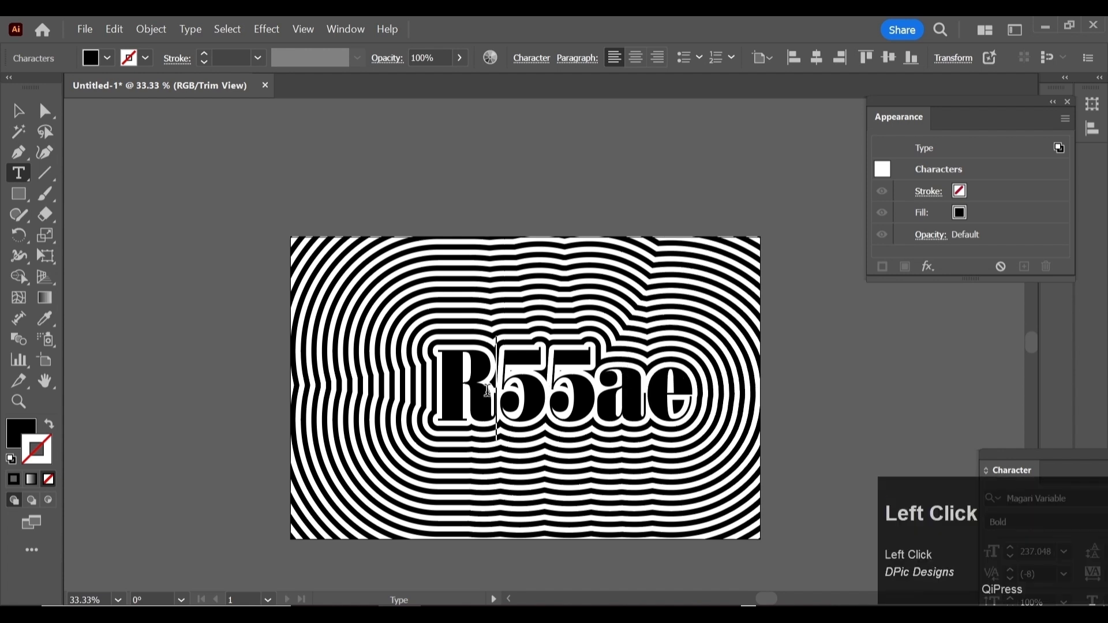
key("BackSpace")
type("T")
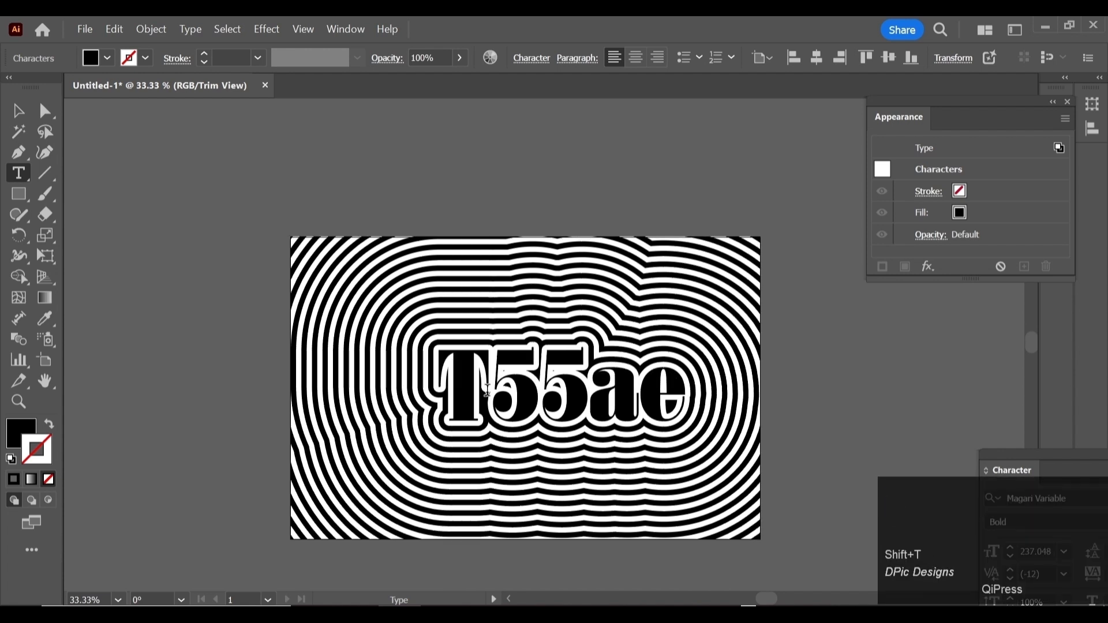
left_click(17, 110)
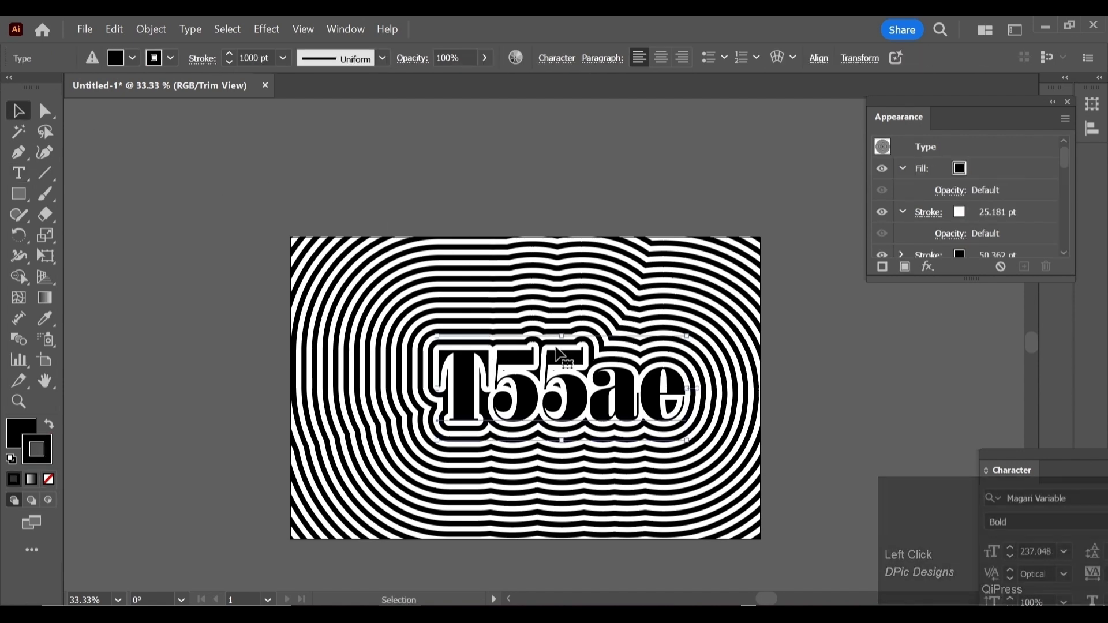
- Delete the final "e" so the outlined text reads "T55a", and deselect the text
double_click(673, 393)
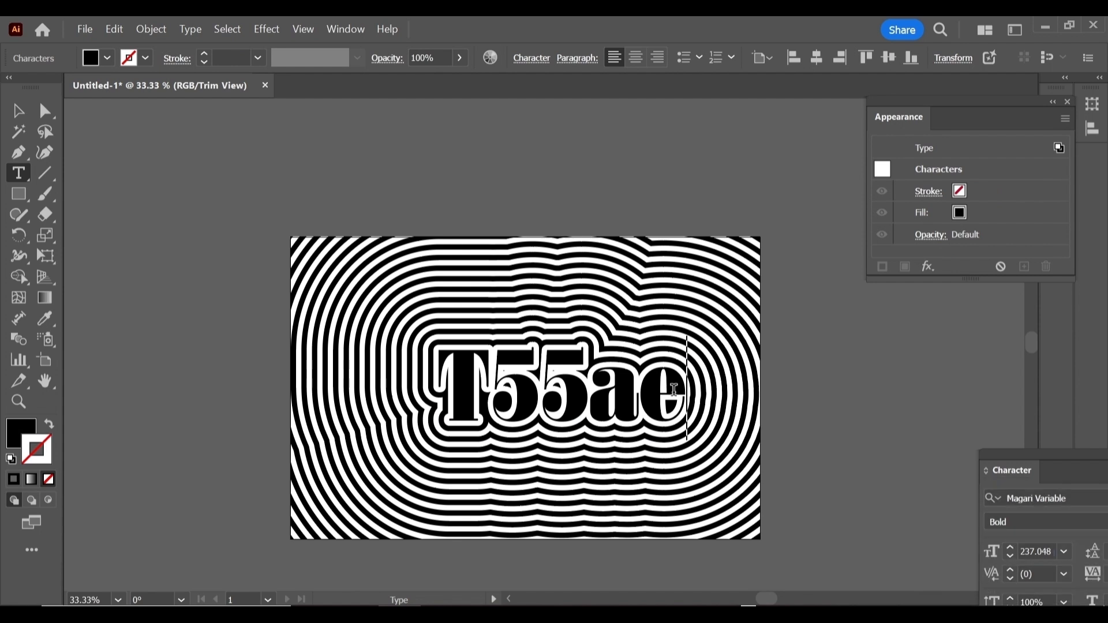
key("BackSpace")
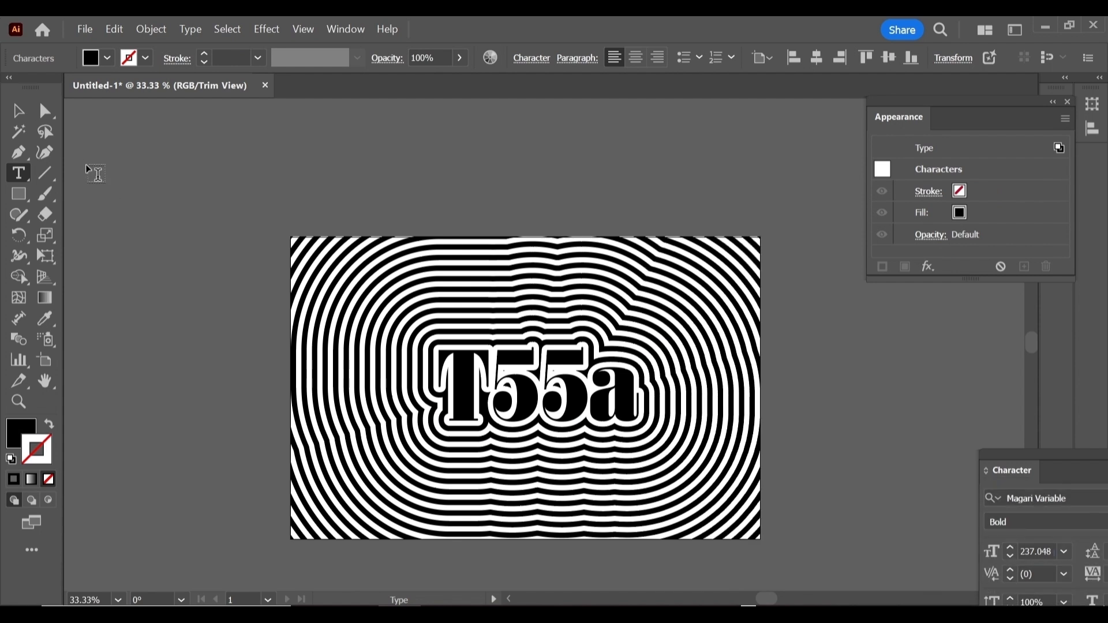
left_click(18, 110)
scroll(527, 166, "up", 2)
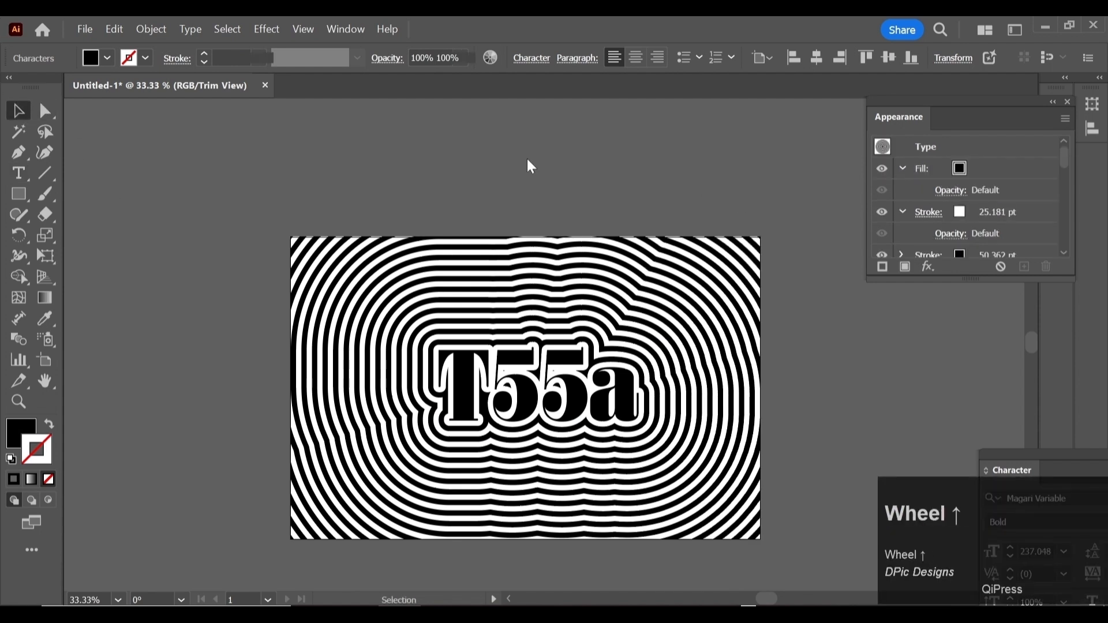
scroll(527, 166, "down", 2)
left_click(545, 136)
scroll(543, 138, "down", 2)
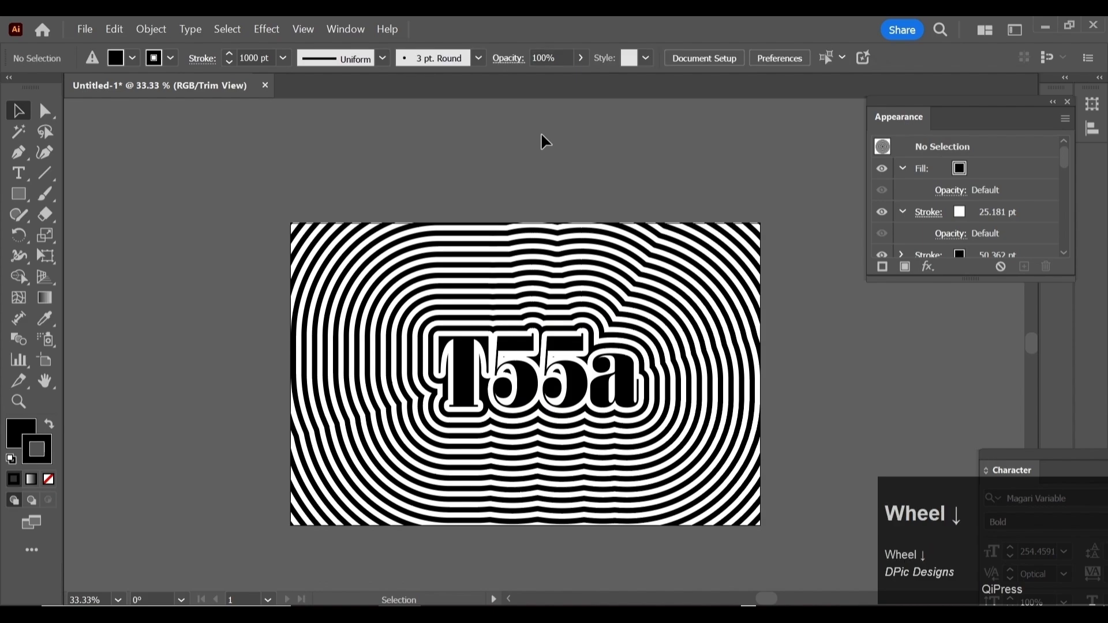